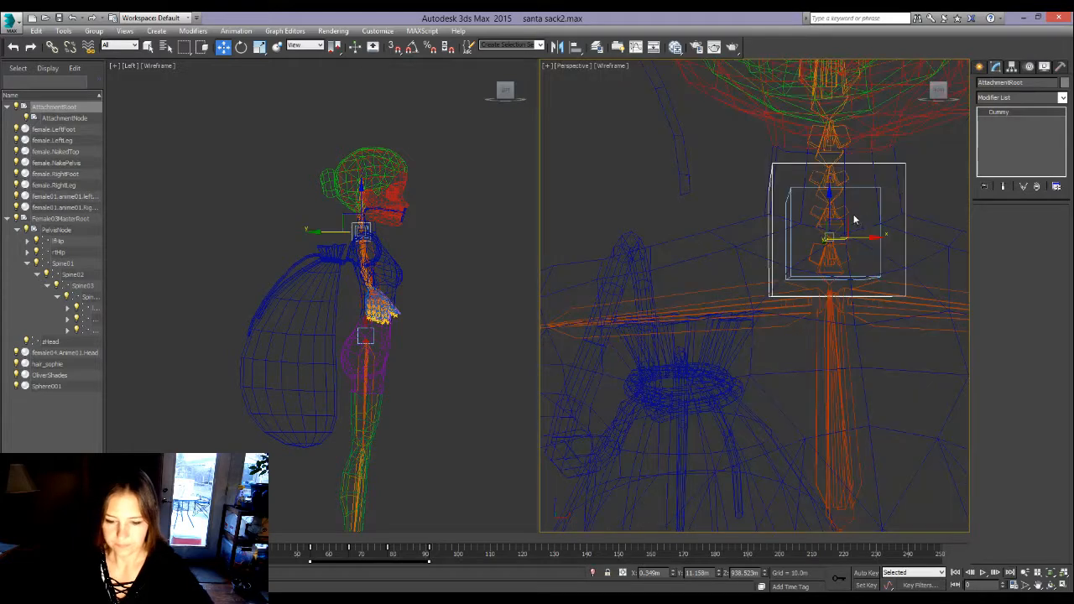
Display the Perspective view shaded with edged faces and delete the OliverShades glasses from the character
key(z)
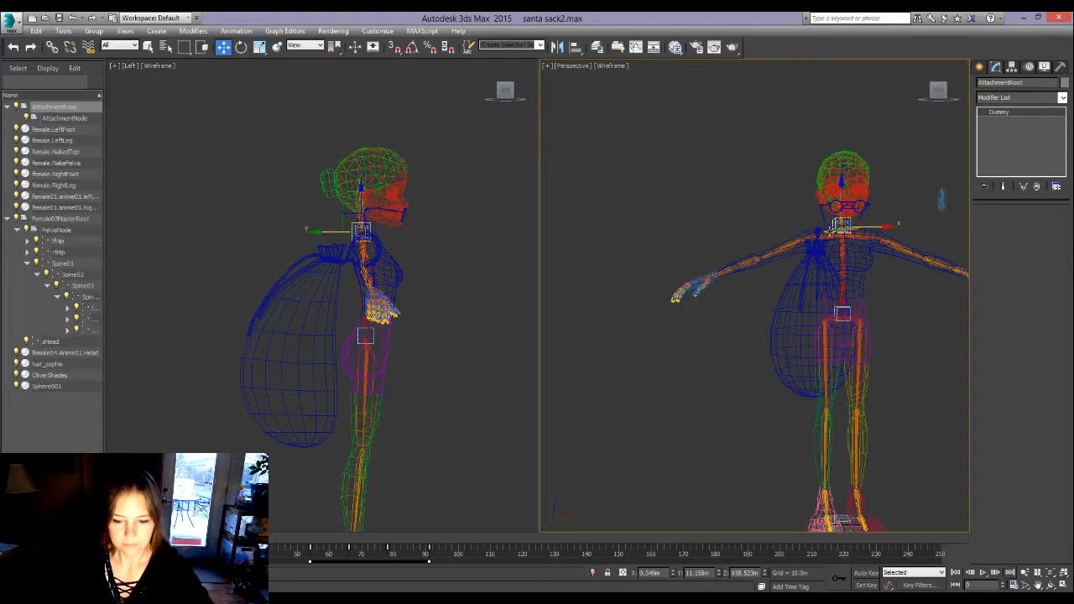
key(F3)
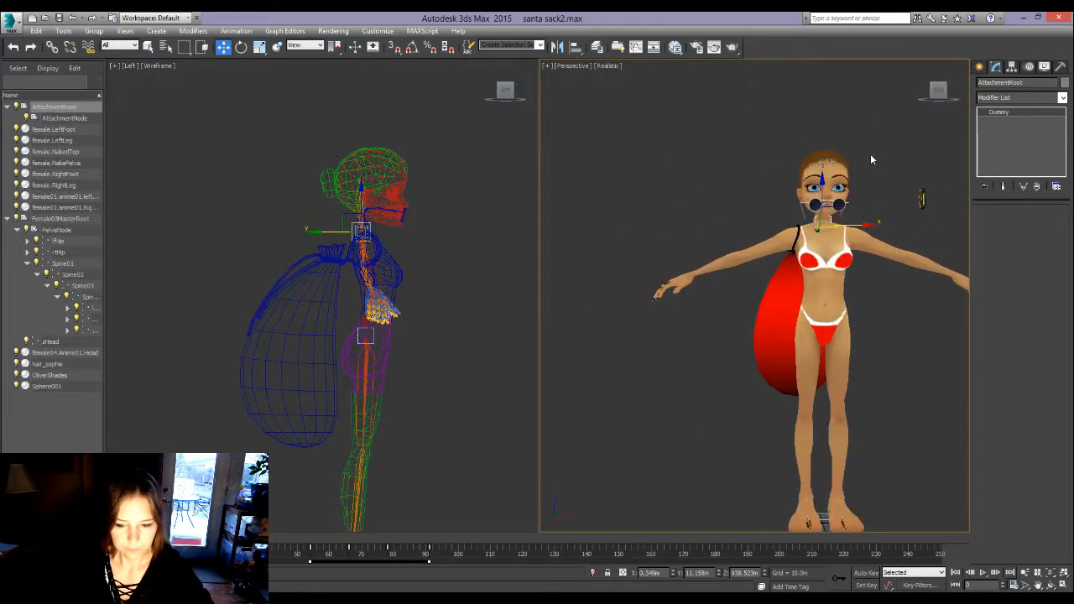
key(F4)
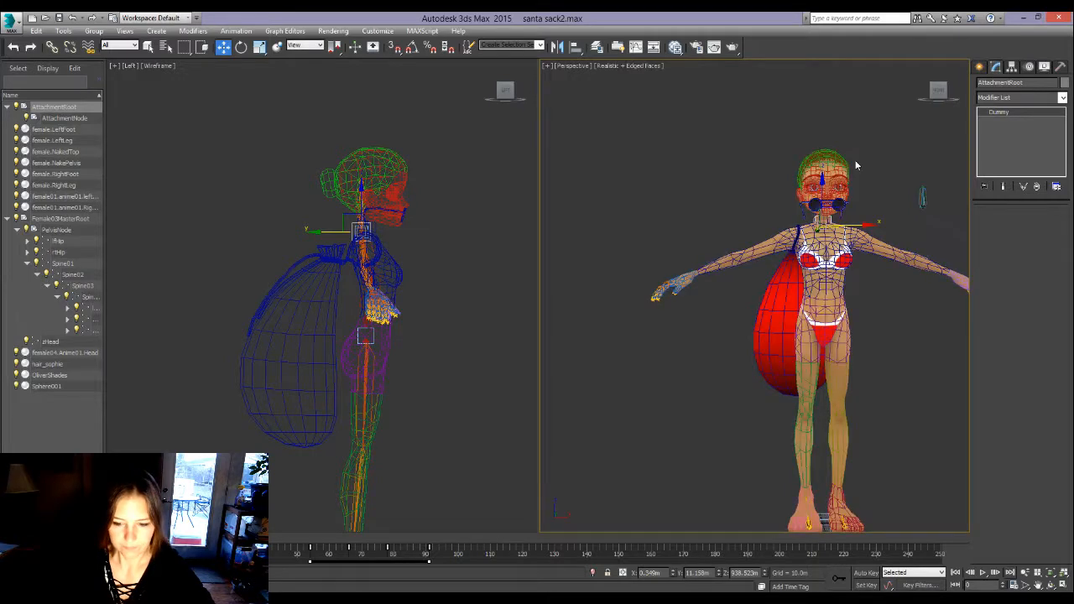
click(844, 204)
key(Delete)
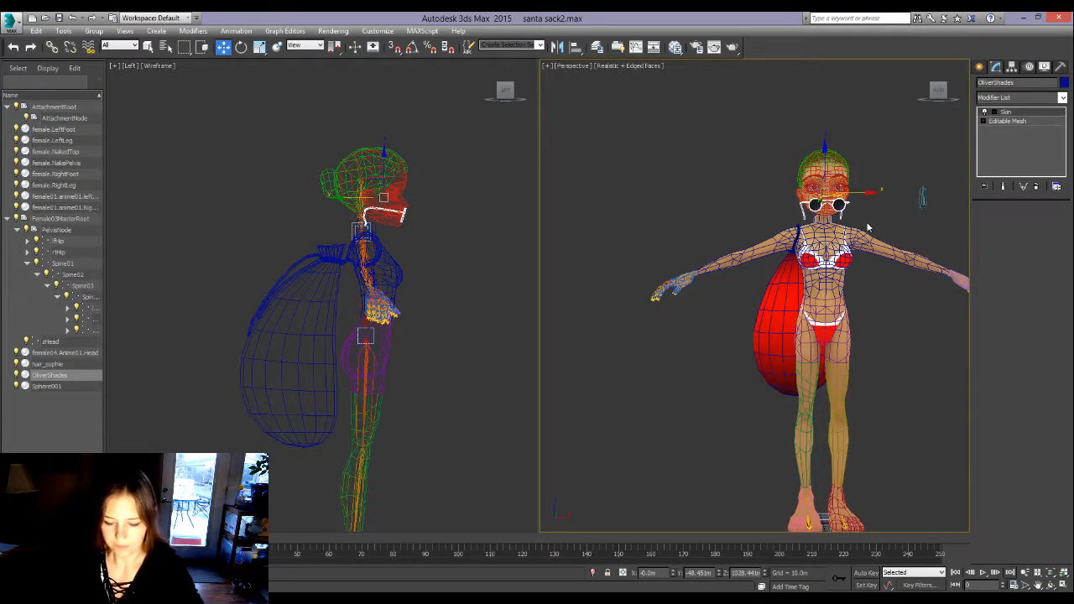
Examine how the red sack and its shoulder strap sit on the character from the side and front
click(930, 93)
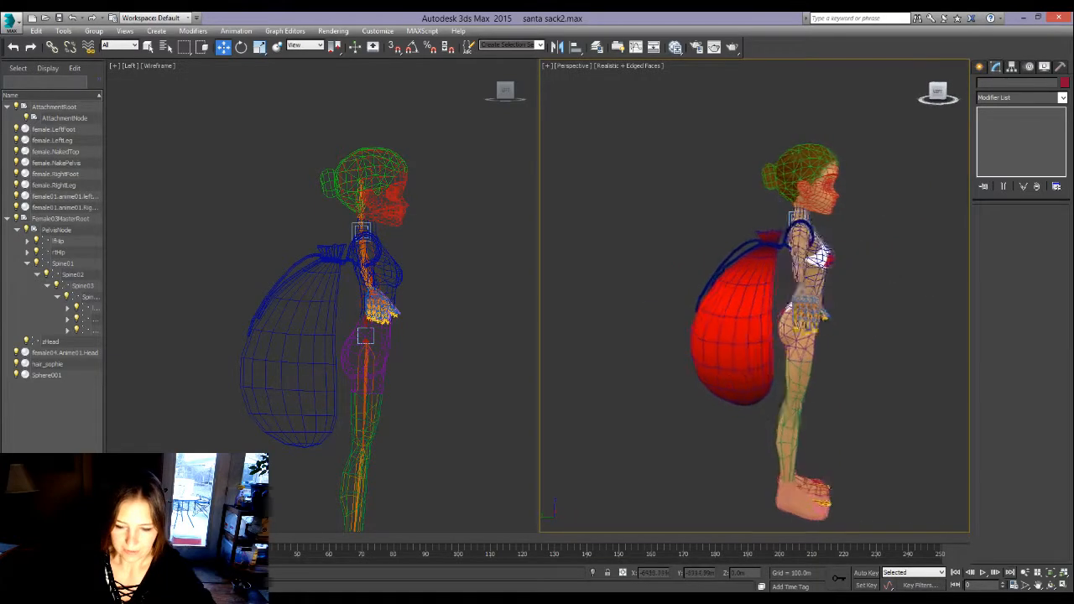
drag(938, 91, 919, 93)
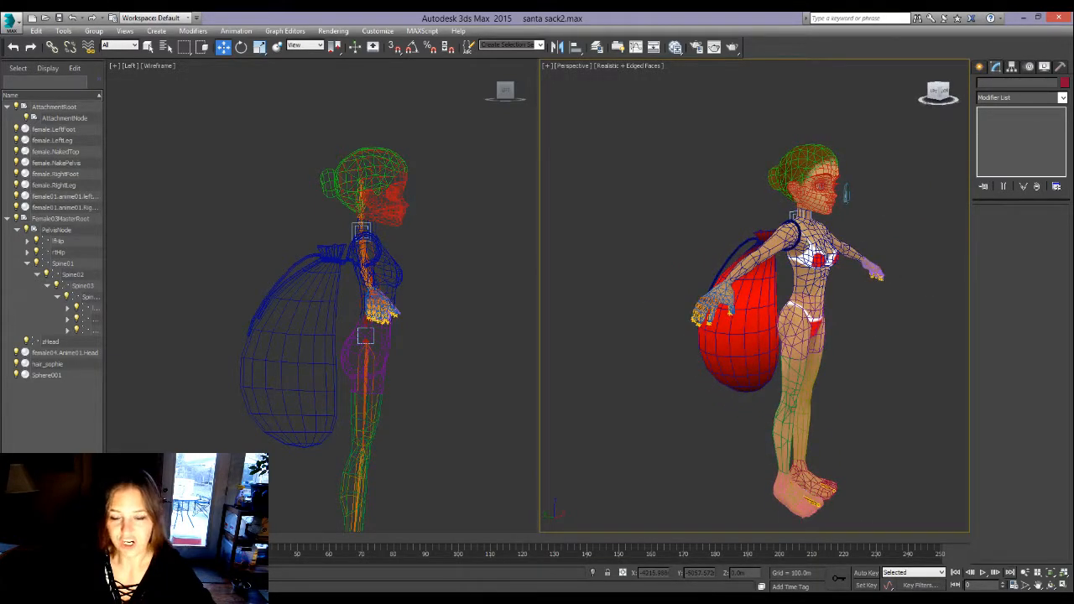
scroll(887, 185, up, 5)
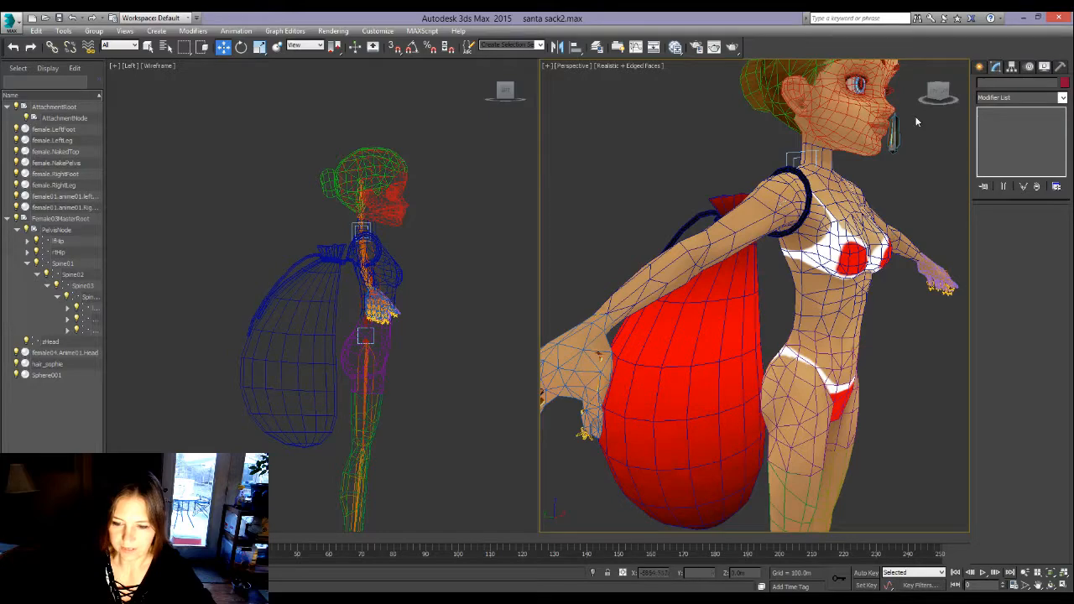
mouse_move(935, 94)
mouse_down()
mouse_move(957, 94)
mouse_move(918, 94)
mouse_up()
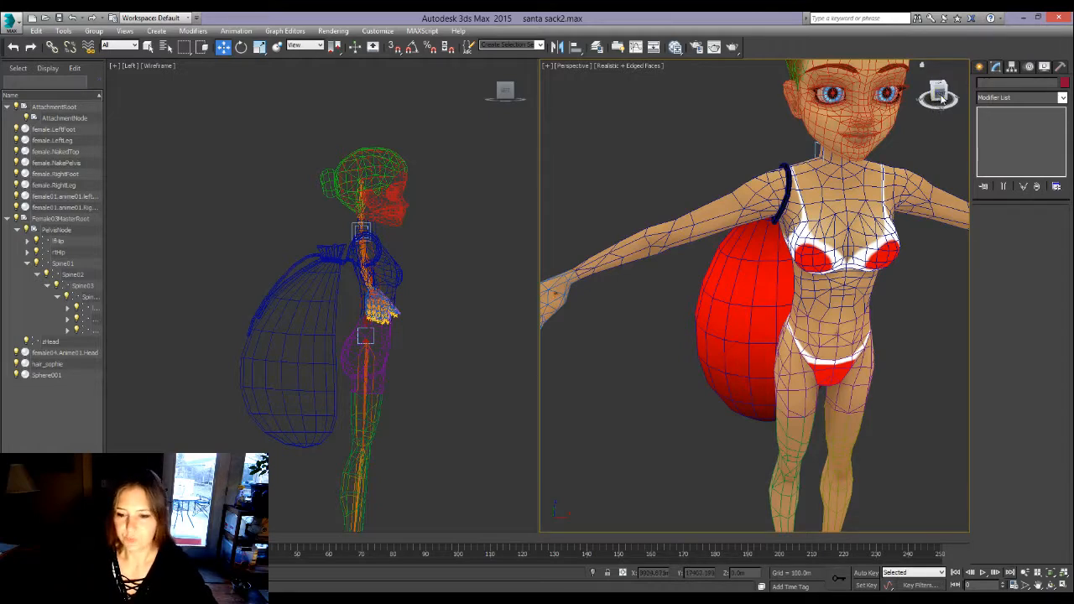
mouse_move(941, 99)
mouse_down()
mouse_move(1021, 99)
mouse_move(941, 99)
mouse_up()
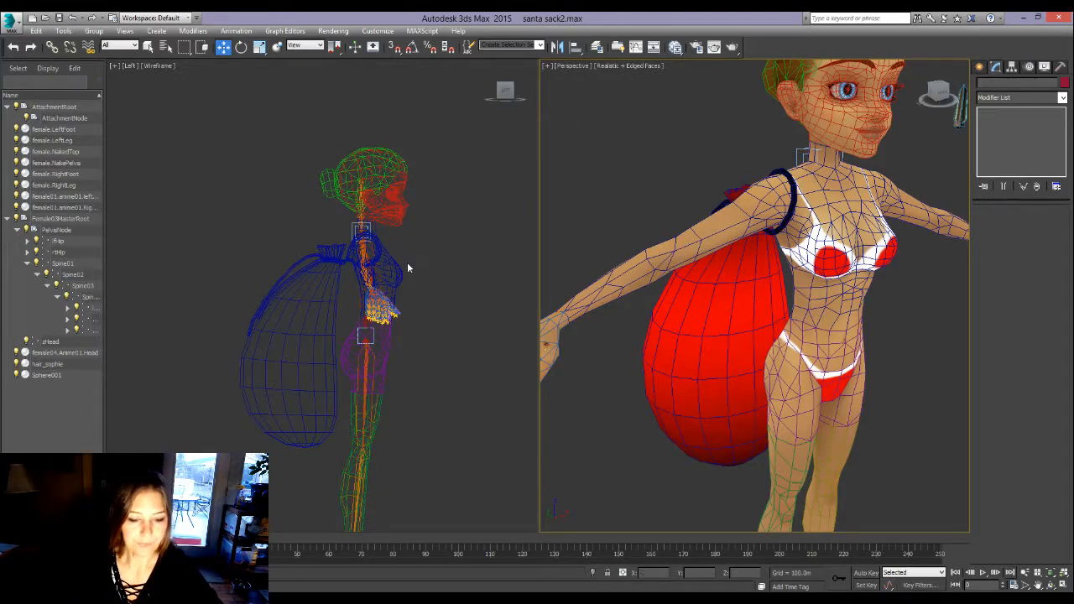
middle_drag(409, 269, 398, 275)
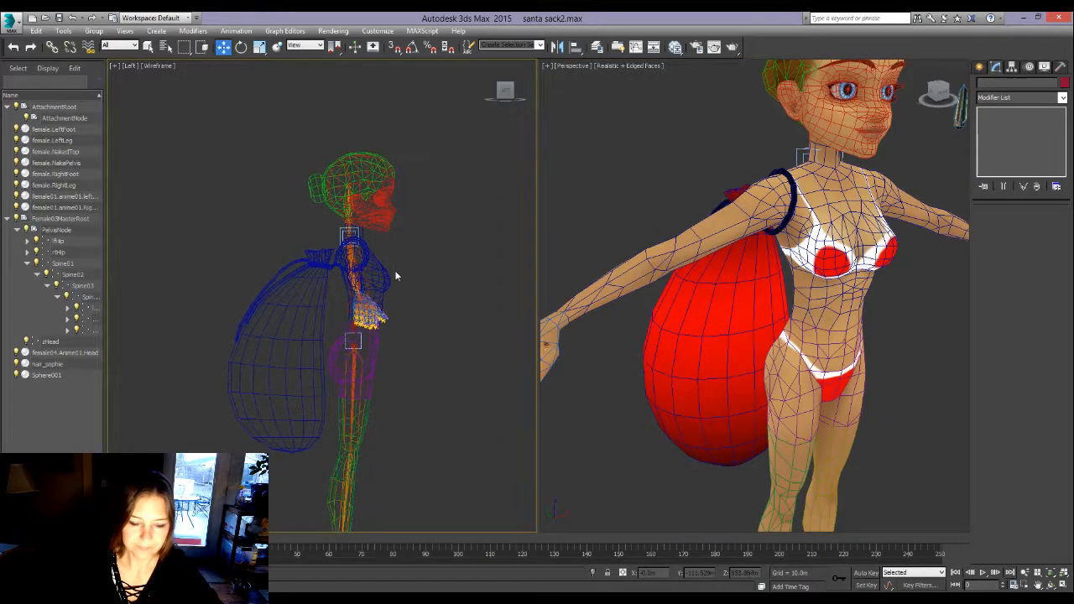
click(288, 306)
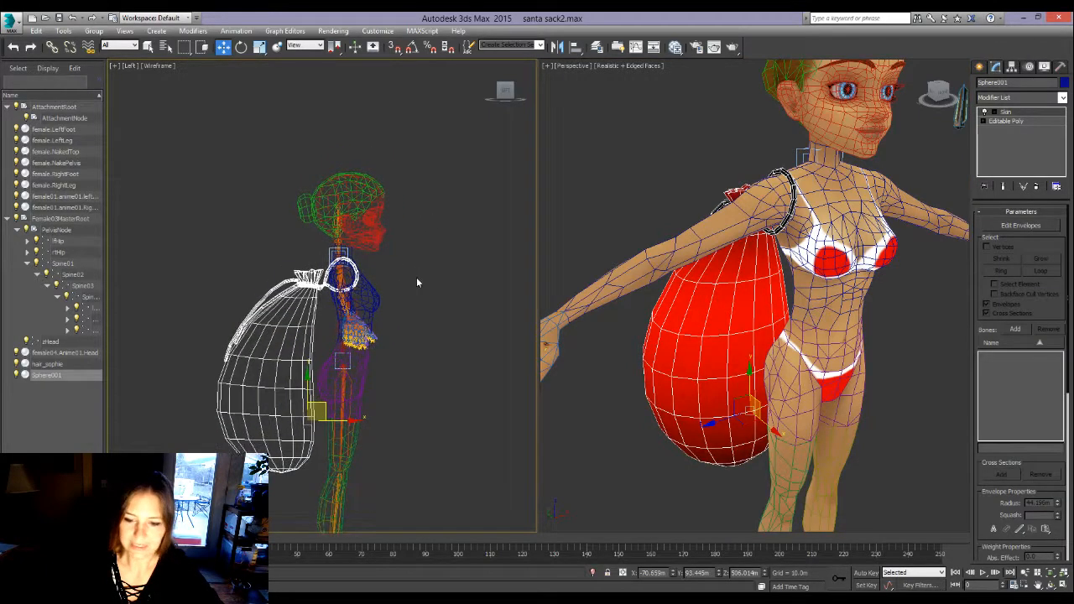
scroll(304, 267, up, 3)
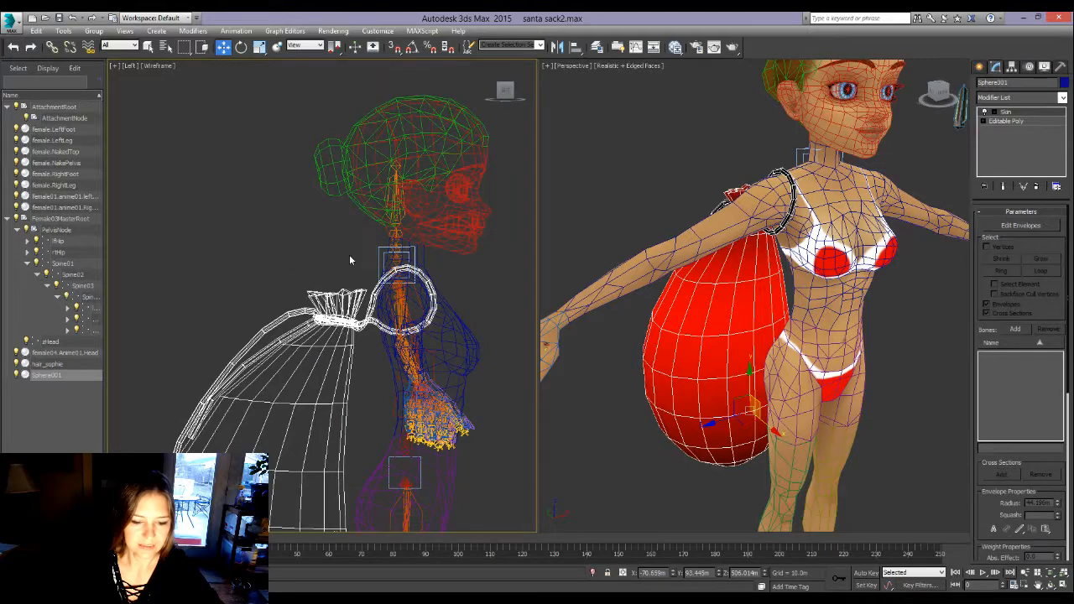
Inspect the AttachmentRoot and AttachmentNode dummies at the character's neck by selecting each one in the Left view
click(377, 247)
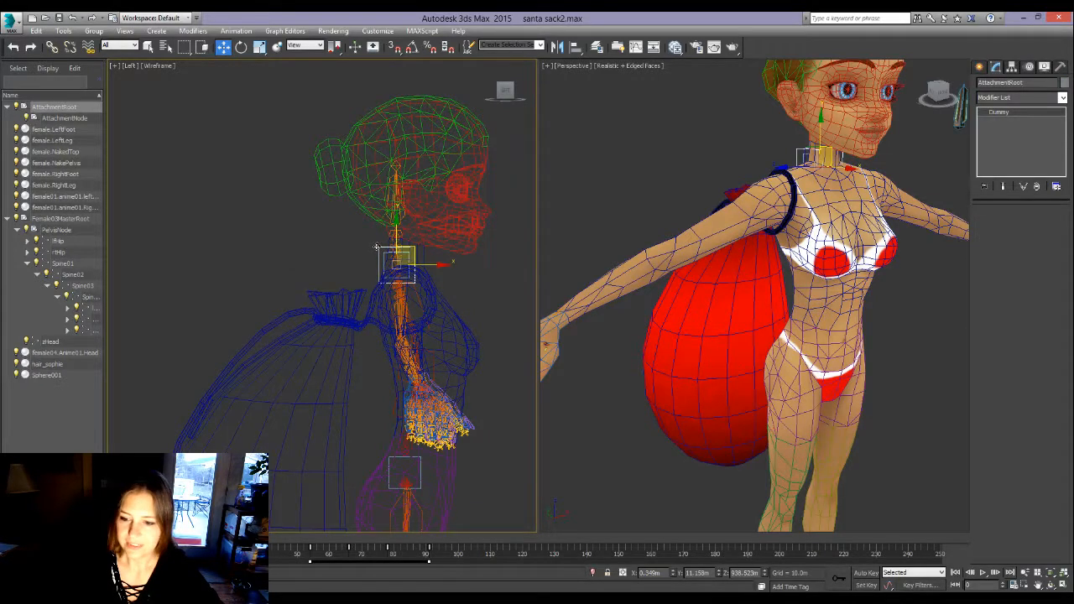
scroll(374, 251, up, 4)
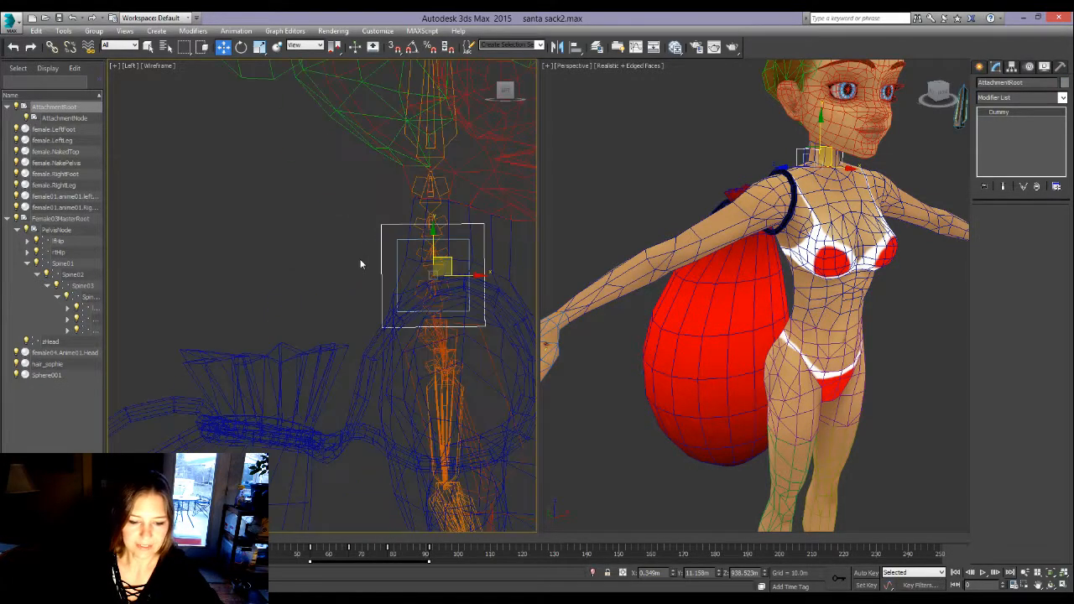
click(393, 247)
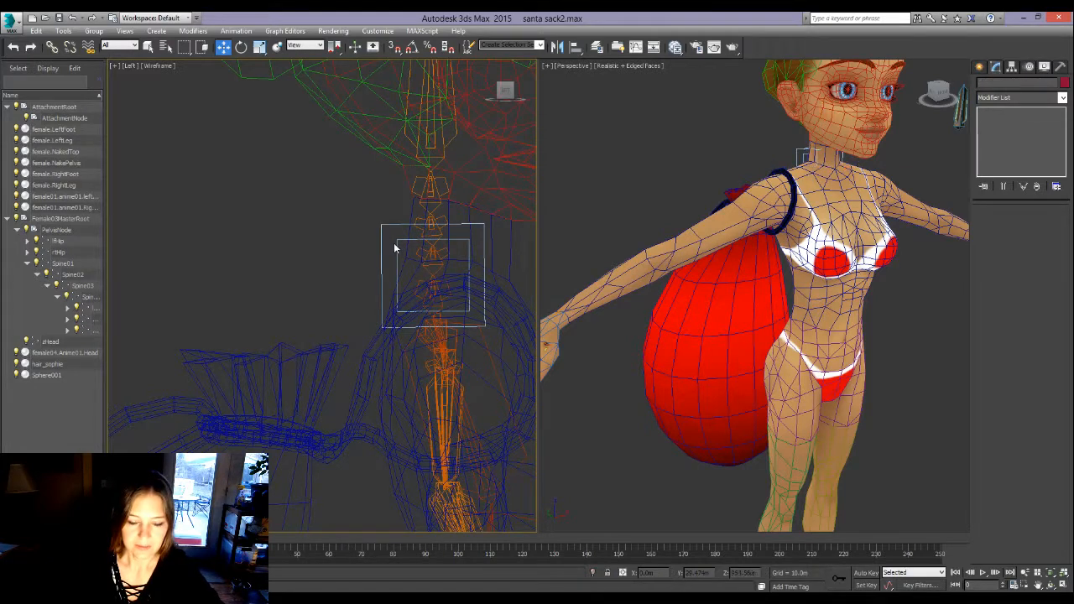
click(395, 243)
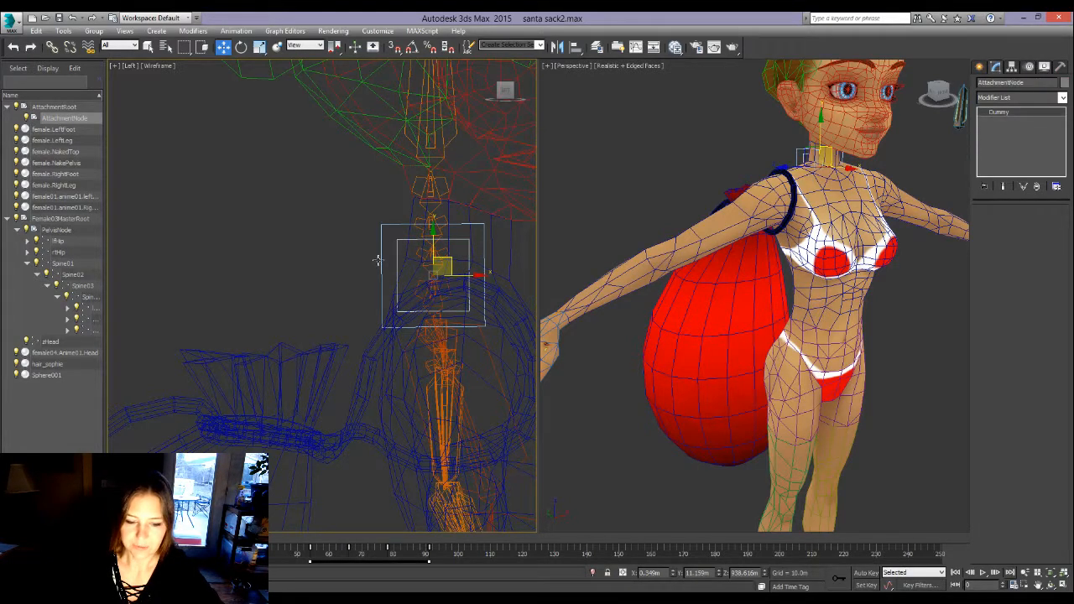
Align AttachmentRoot to the right clavicle bone in a wireframe Front view, pivot to pivot, with X, Y, Z position and orientation matched
click(379, 256)
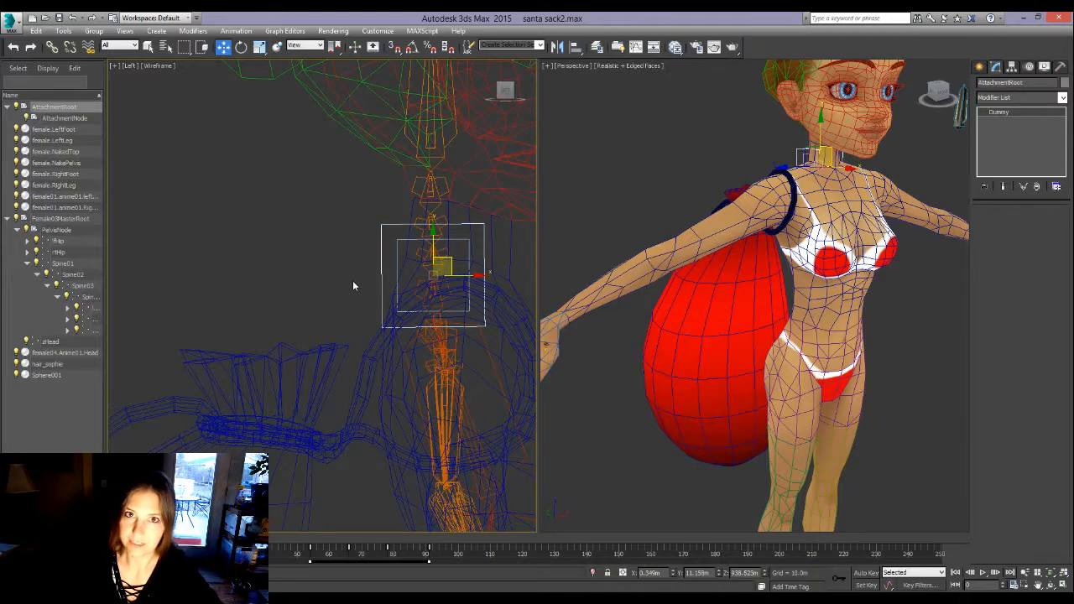
middle_drag(370, 272, 361, 273)
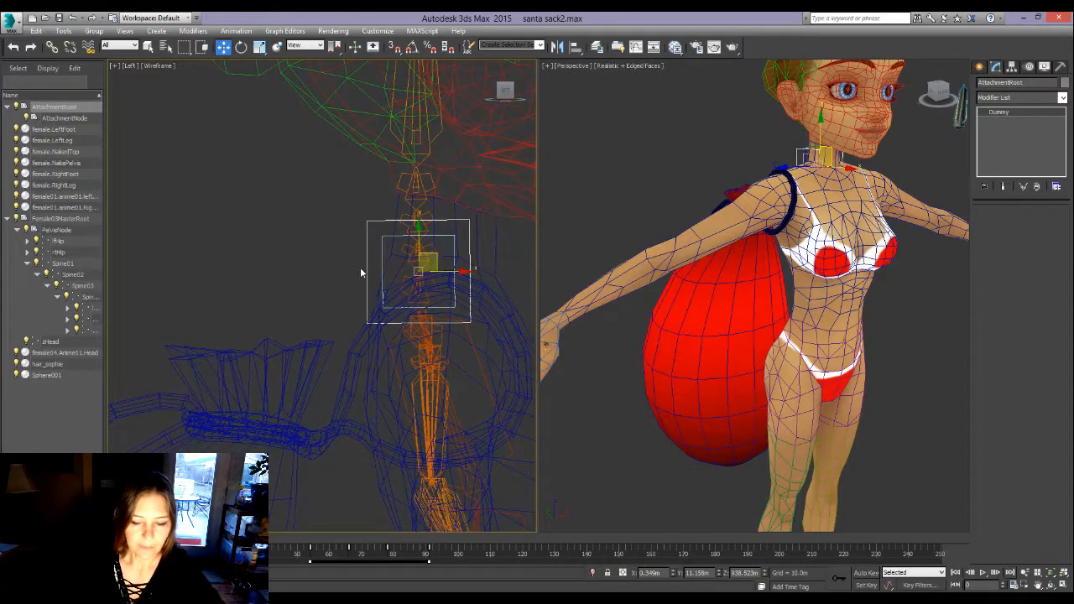
middle_drag(676, 268, 667, 266)
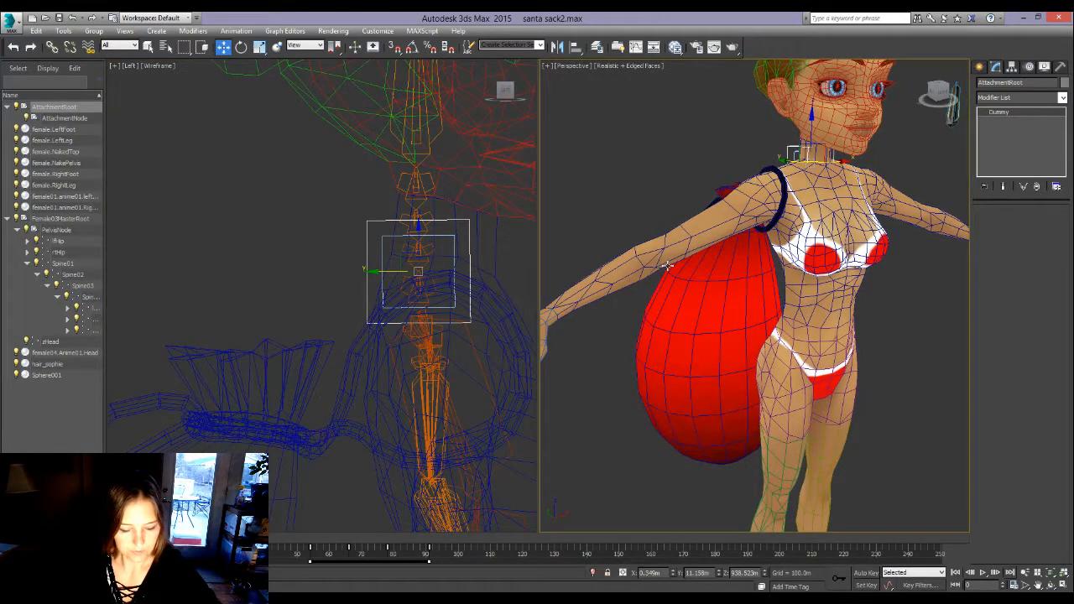
key(F3)
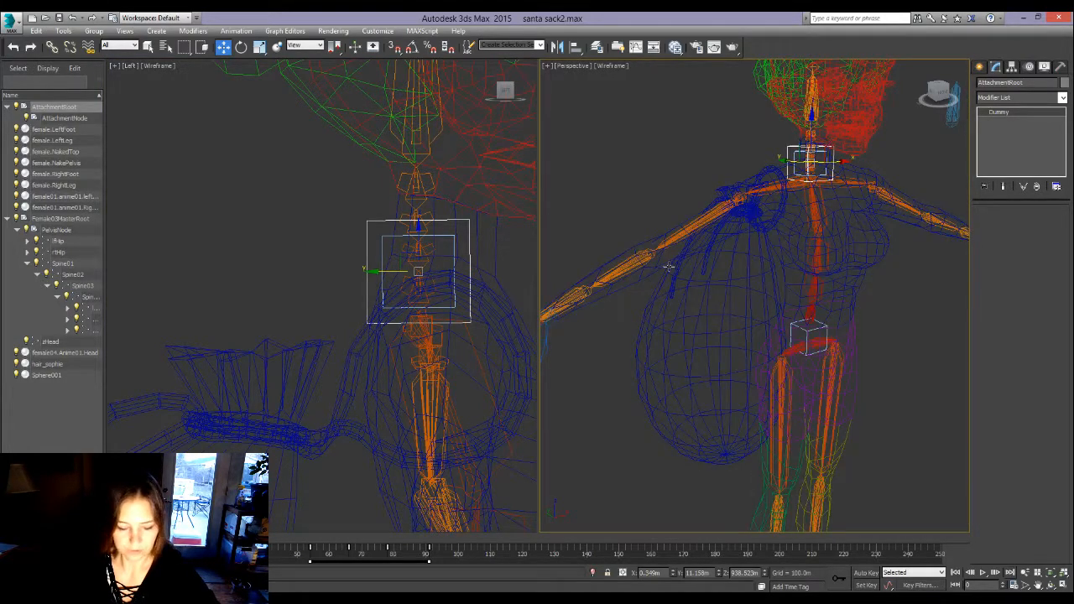
key(f)
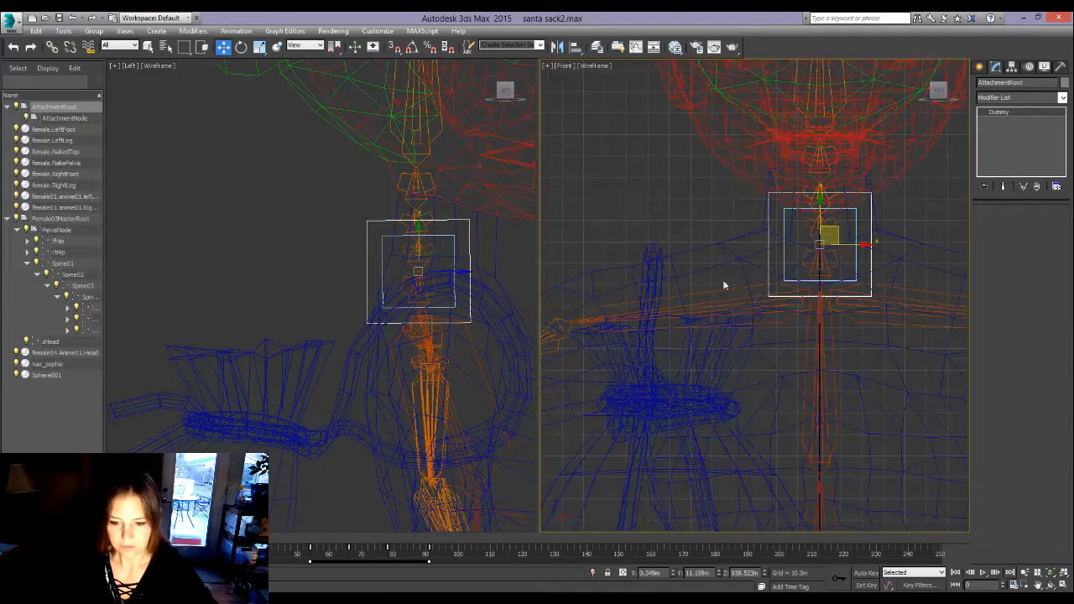
middle_drag(785, 294, 796, 267)
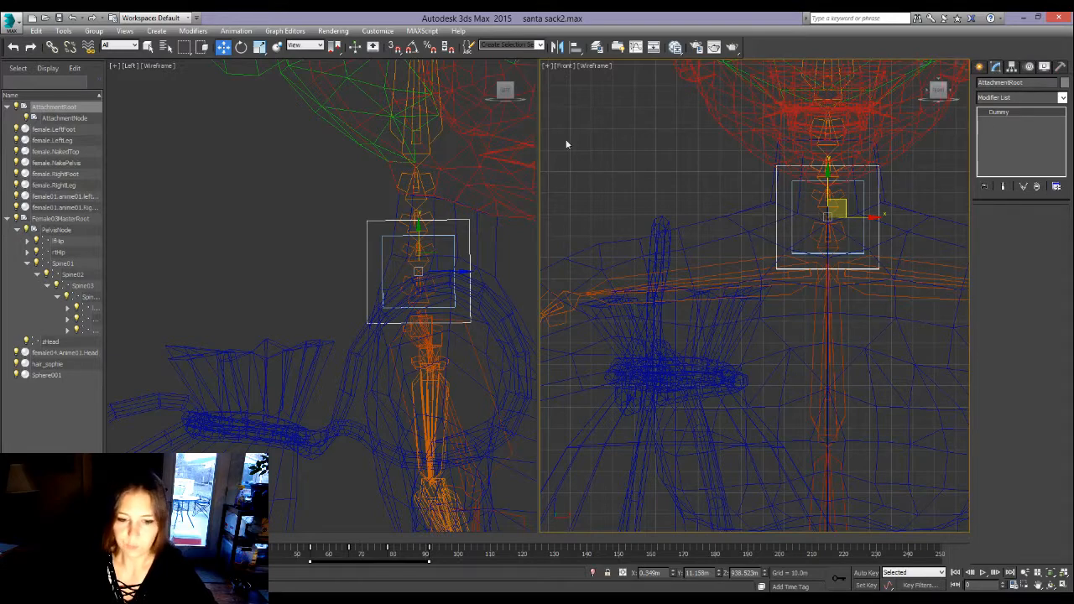
click(575, 47)
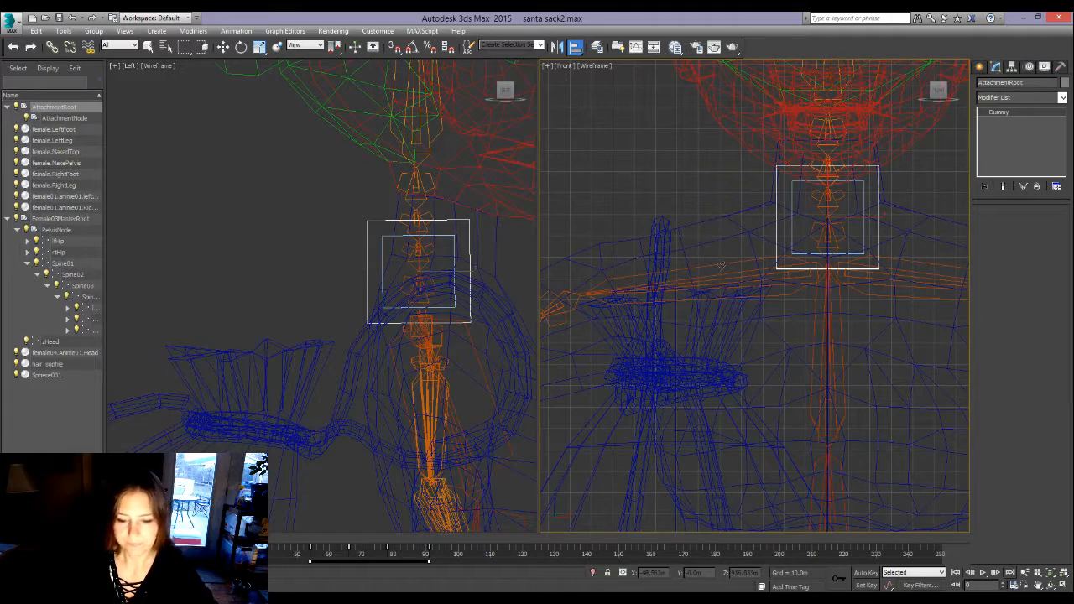
click(720, 265)
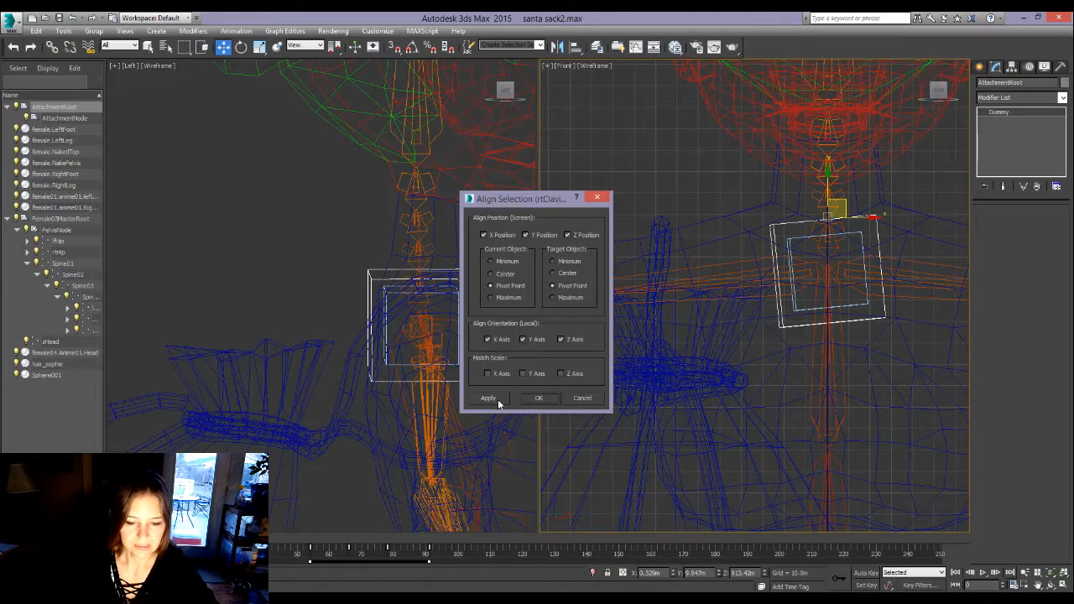
click(537, 397)
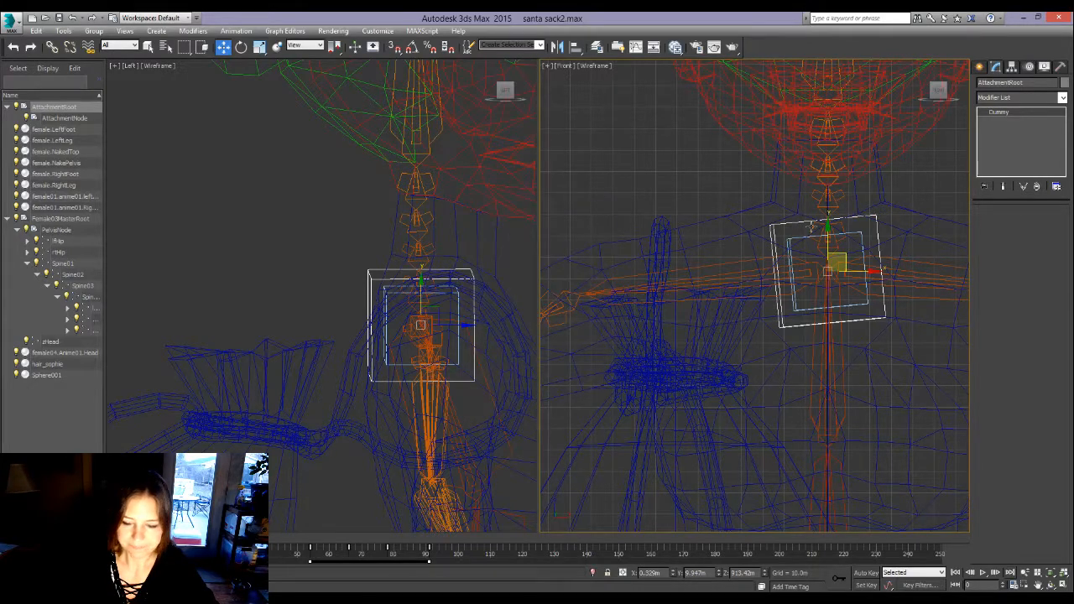
Add AttachmentNode as the bone in the Skin modifier of the sack mesh Sphere001
click(654, 225)
middle_drag(726, 269, 693, 264)
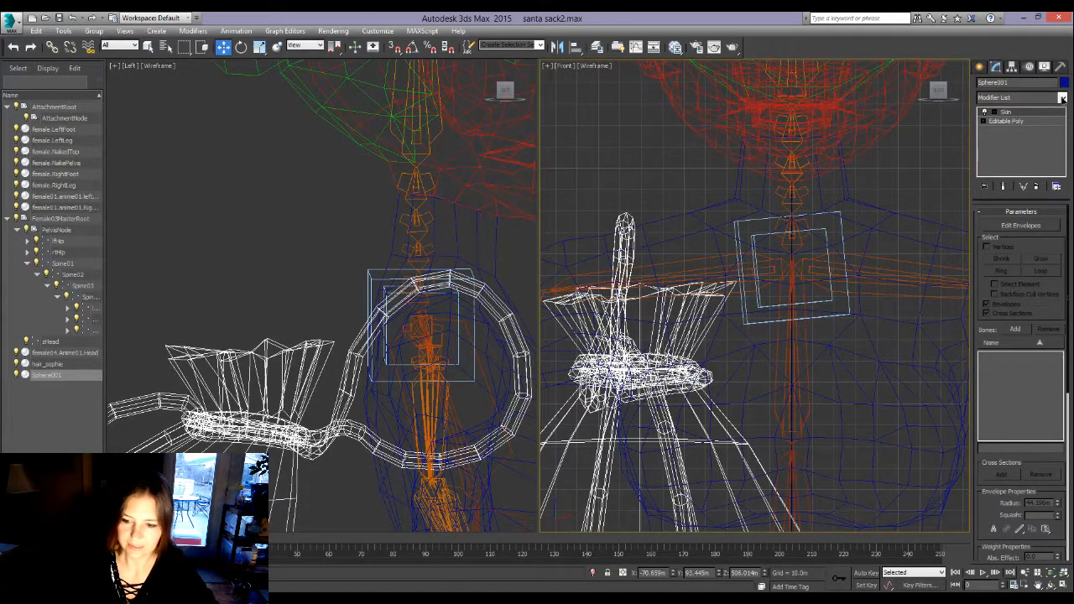
click(1062, 98)
click(1062, 97)
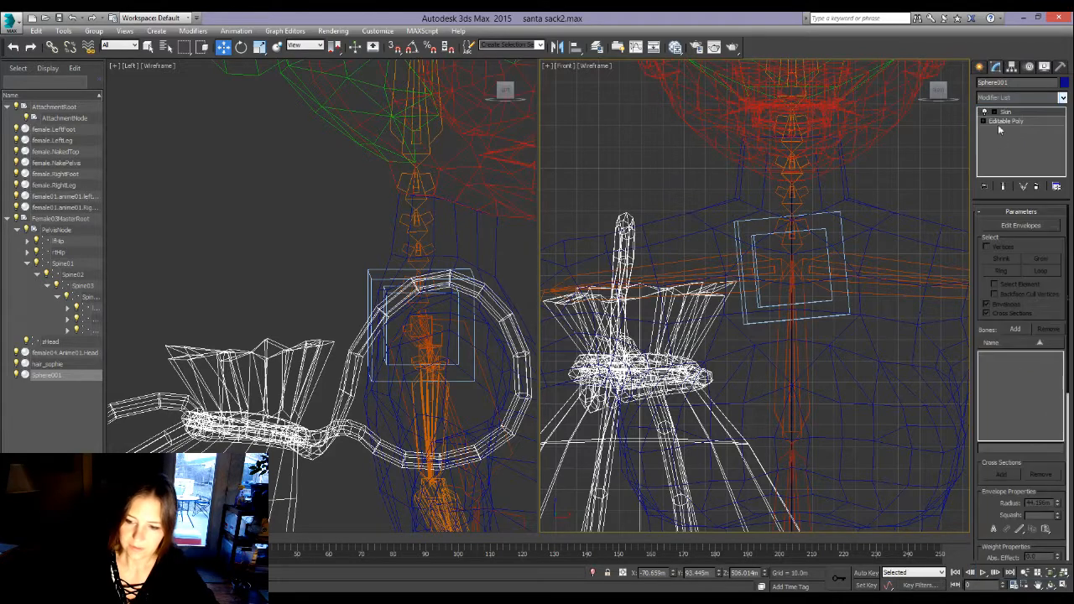
click(1016, 330)
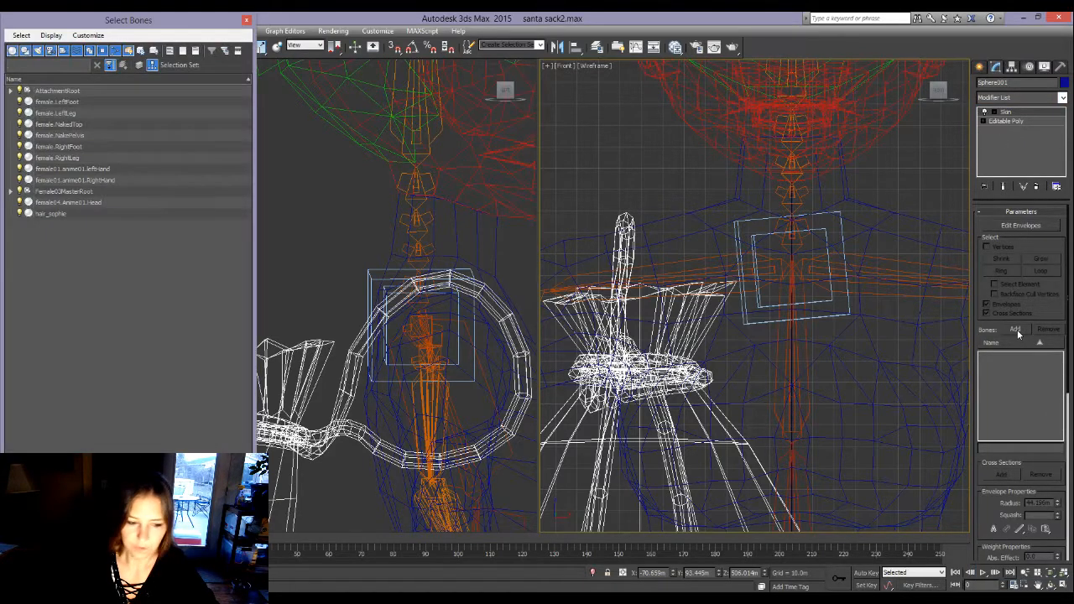
click(10, 91)
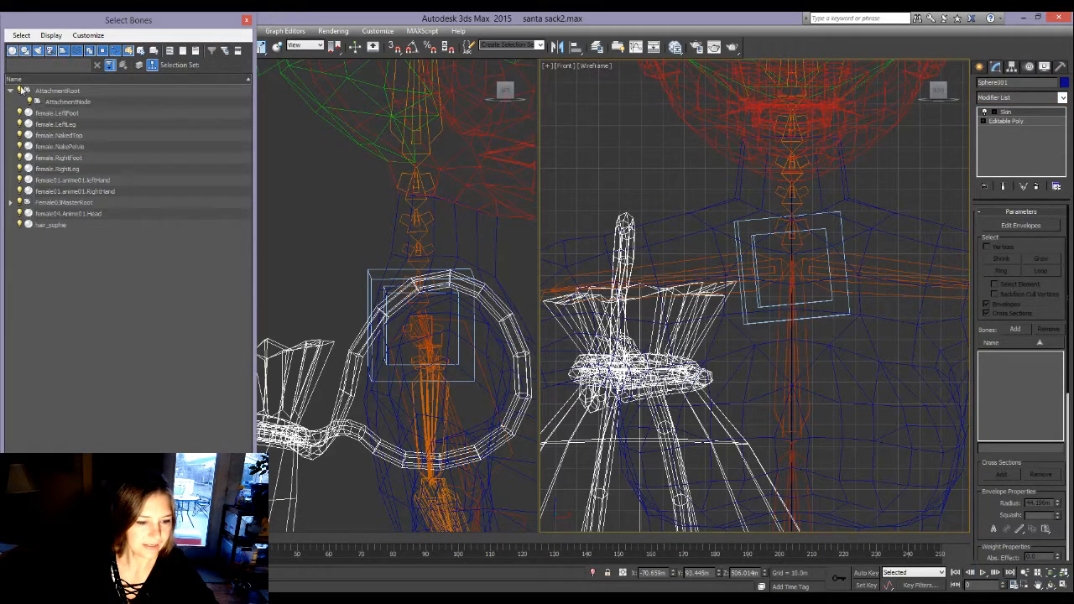
click(83, 103)
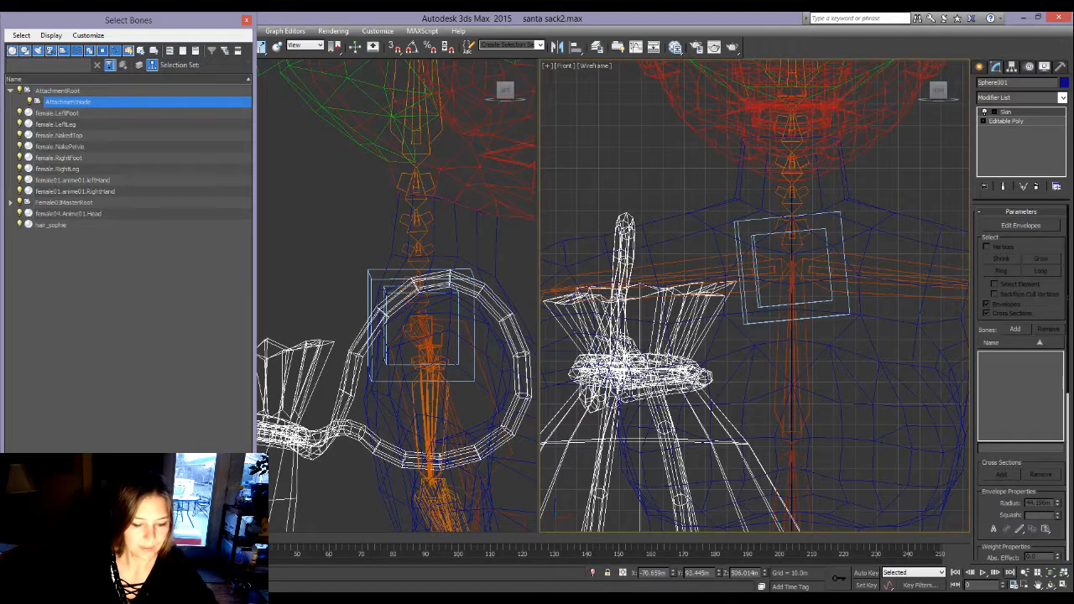
click(172, 558)
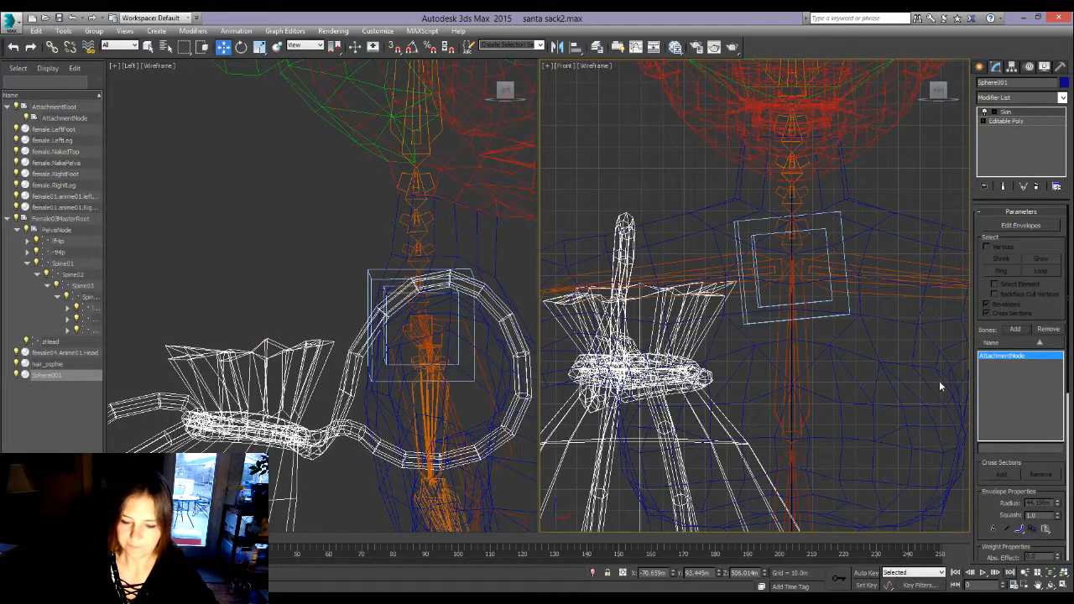
Export AttachmentRoot with its AttachmentNode as a Cal3D skeleton file, replacing the existing santa sack.XSF
click(368, 272)
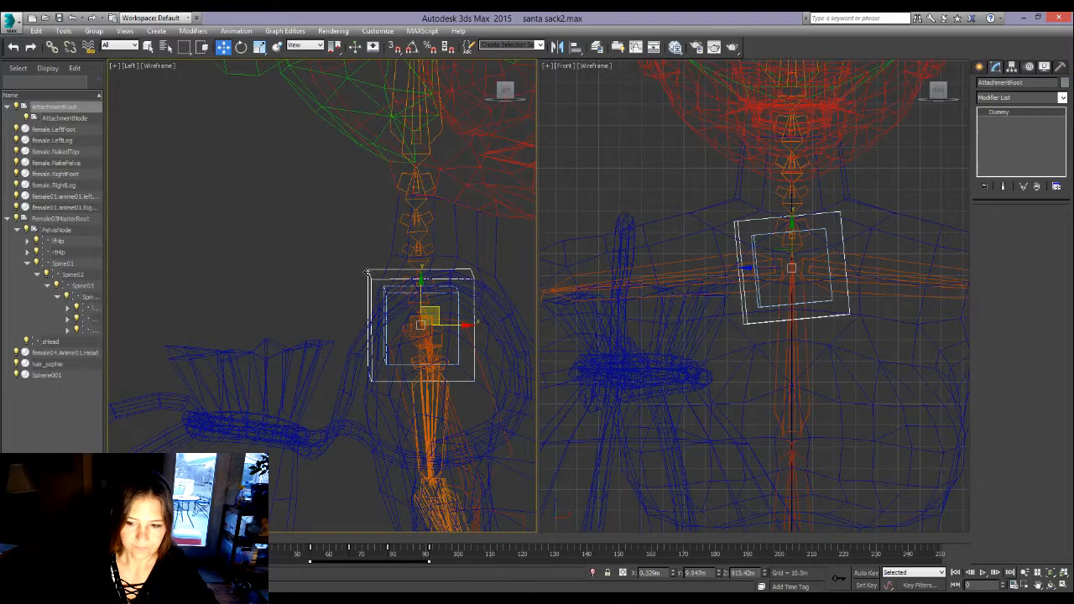
click(15, 27)
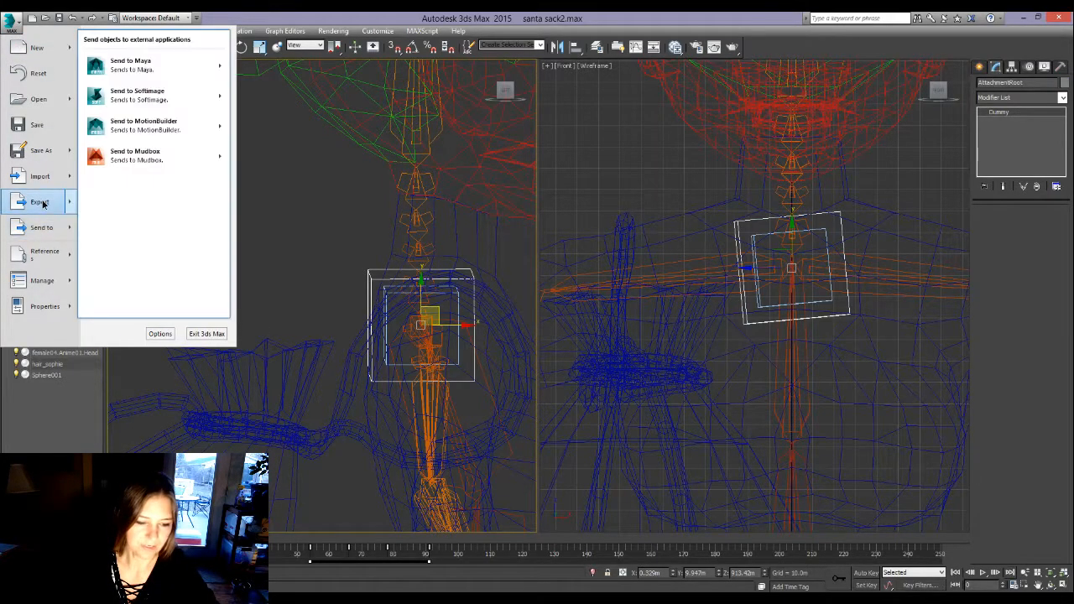
click(40, 202)
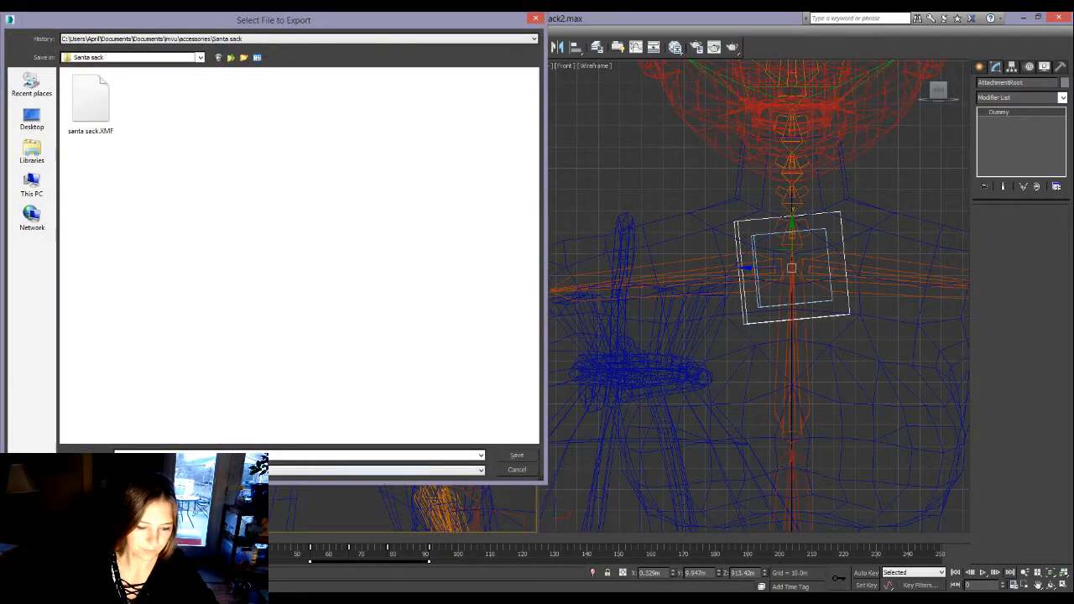
click(227, 470)
click(168, 454)
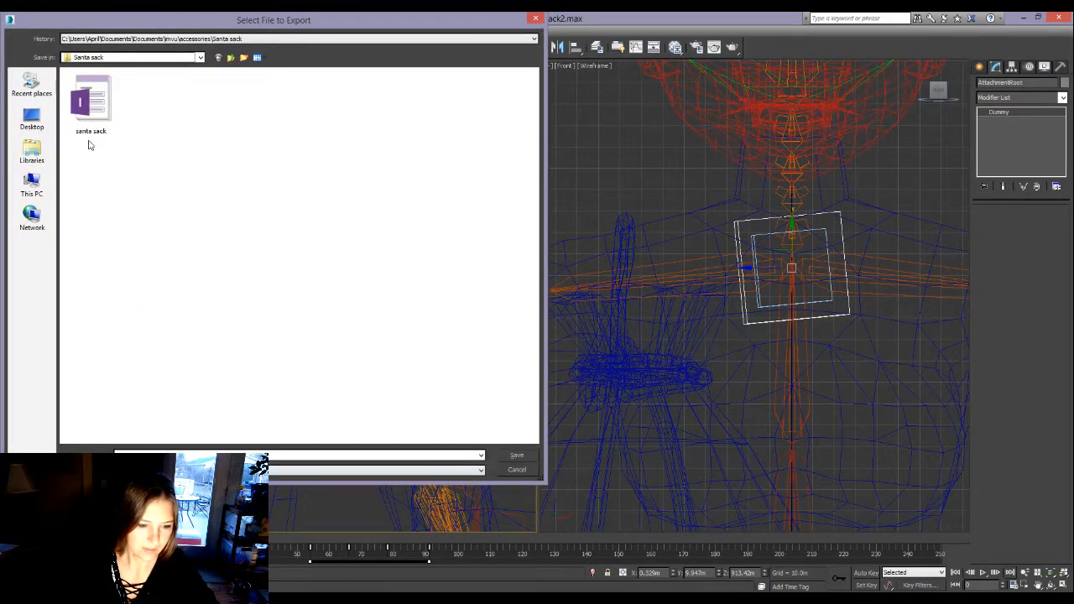
click(99, 115)
click(517, 454)
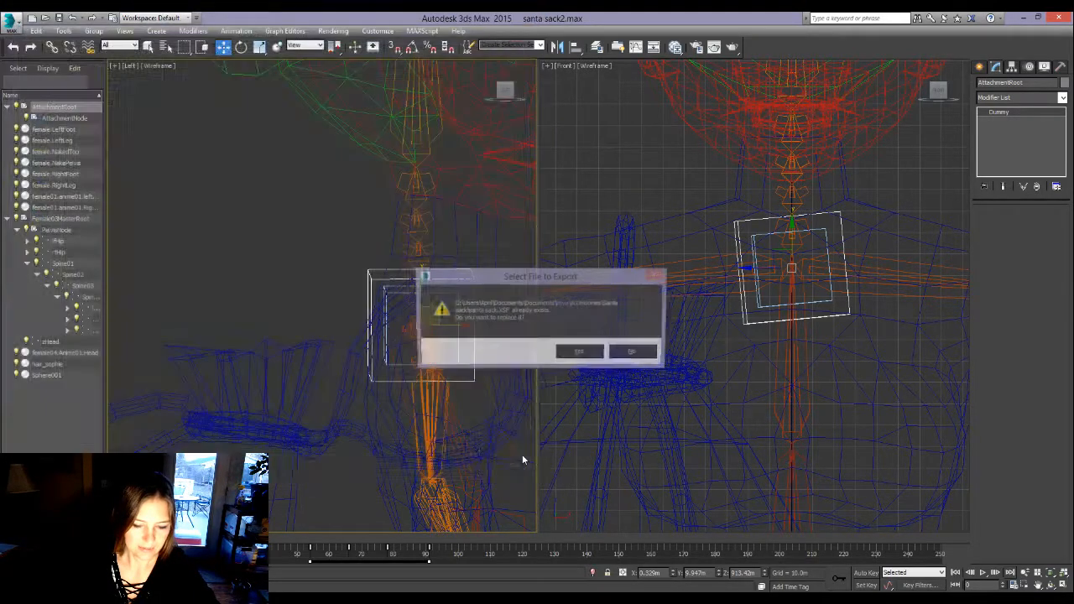
click(567, 356)
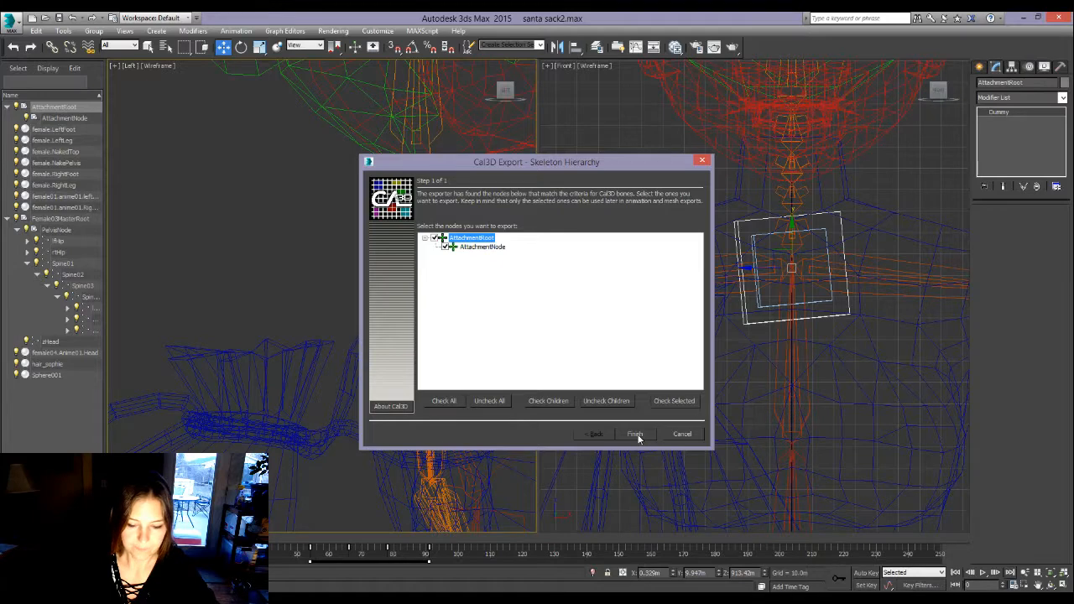
click(636, 435)
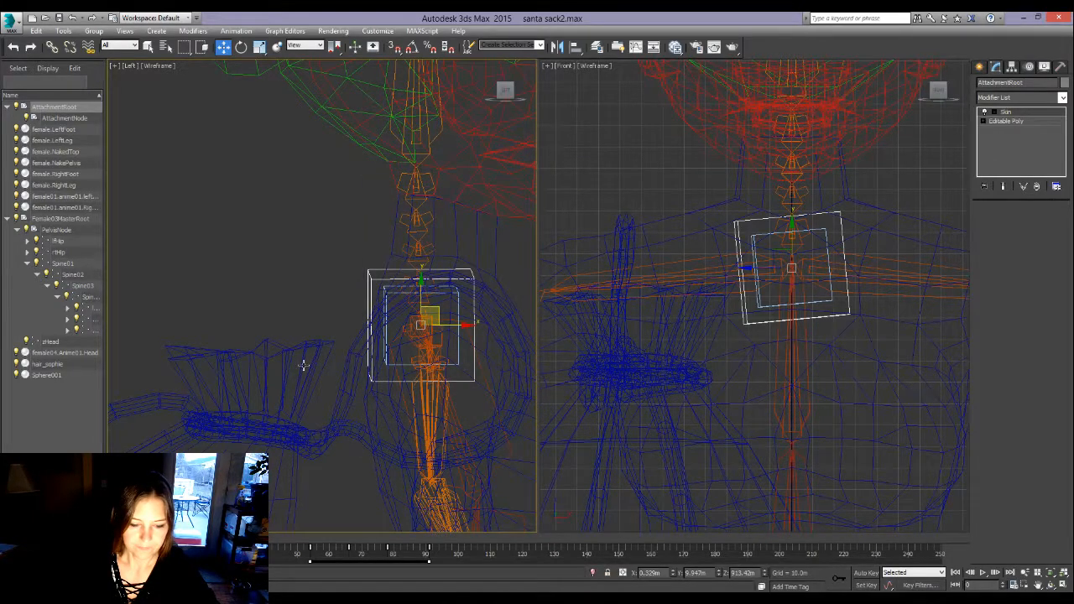
Start exporting the sack mesh Sphere001 as a Cal3D mesh file, replacing the existing santa sack.XMF
click(304, 364)
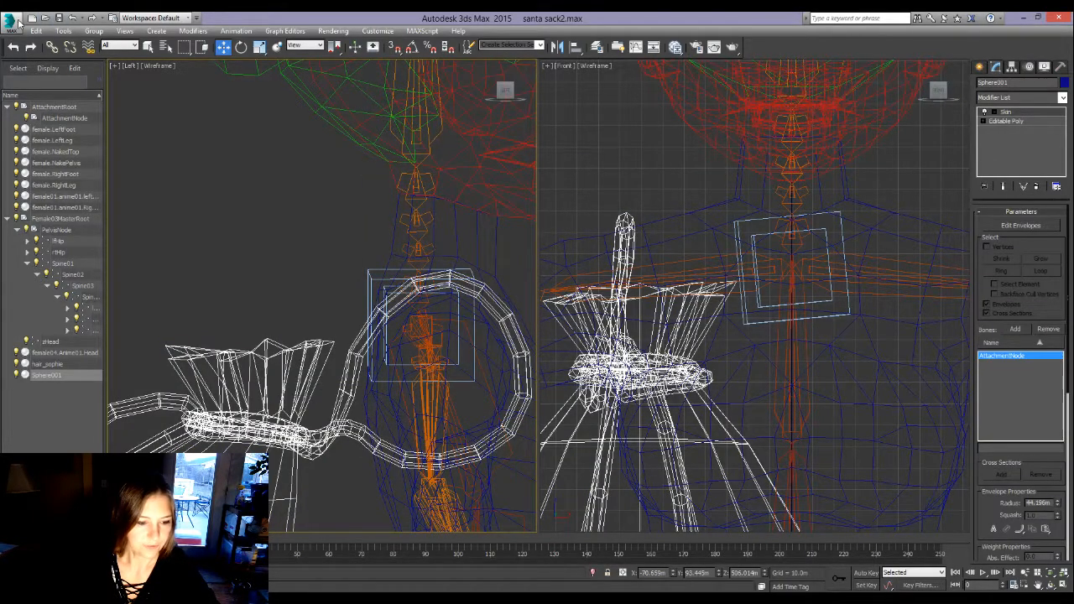
click(17, 23)
click(37, 227)
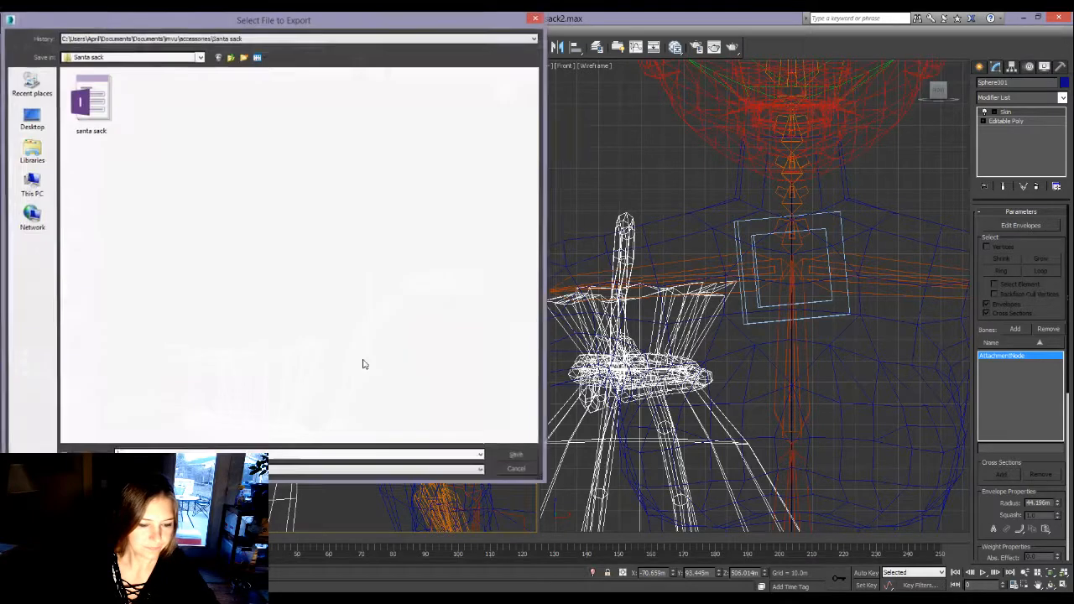
click(189, 470)
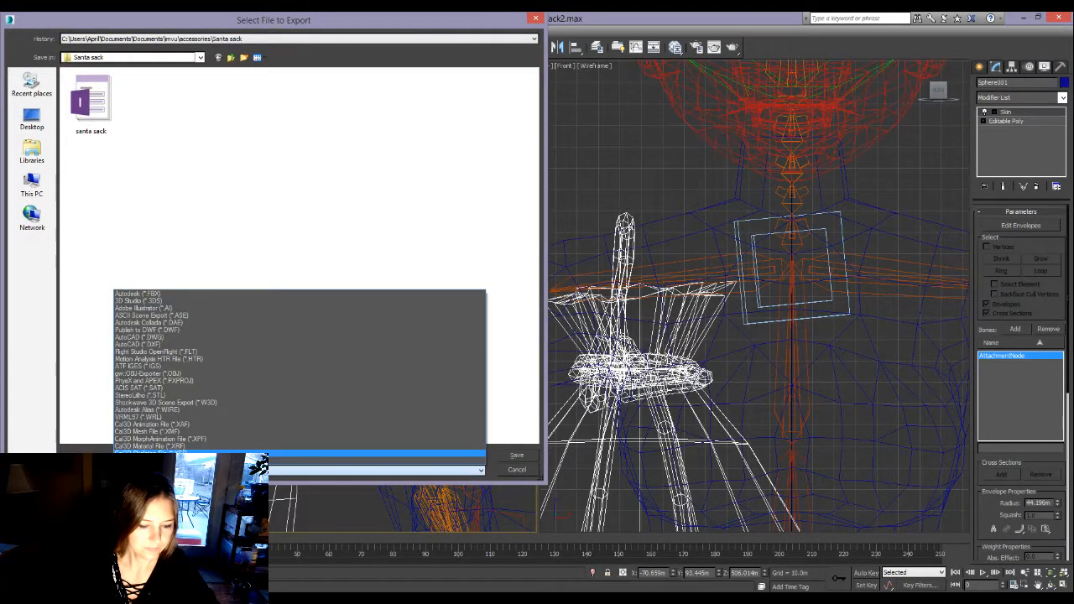
click(173, 432)
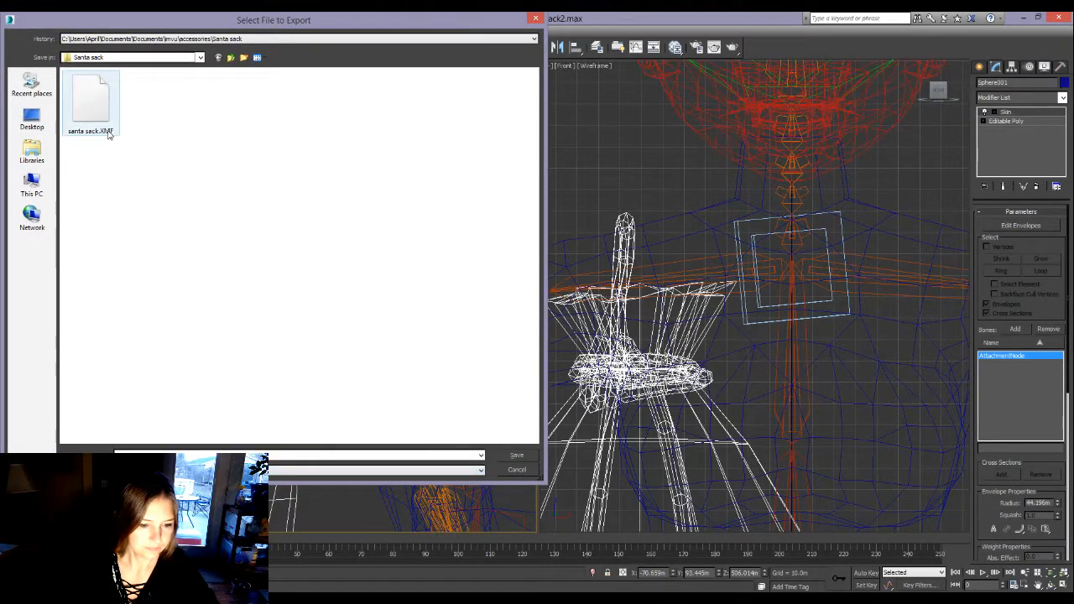
click(107, 134)
click(520, 455)
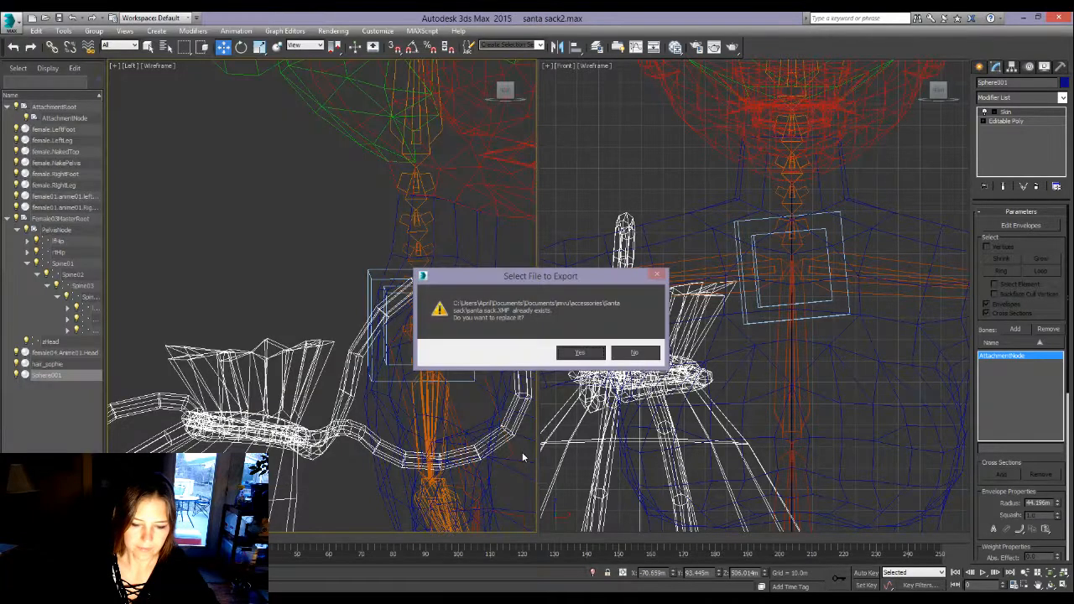
click(579, 353)
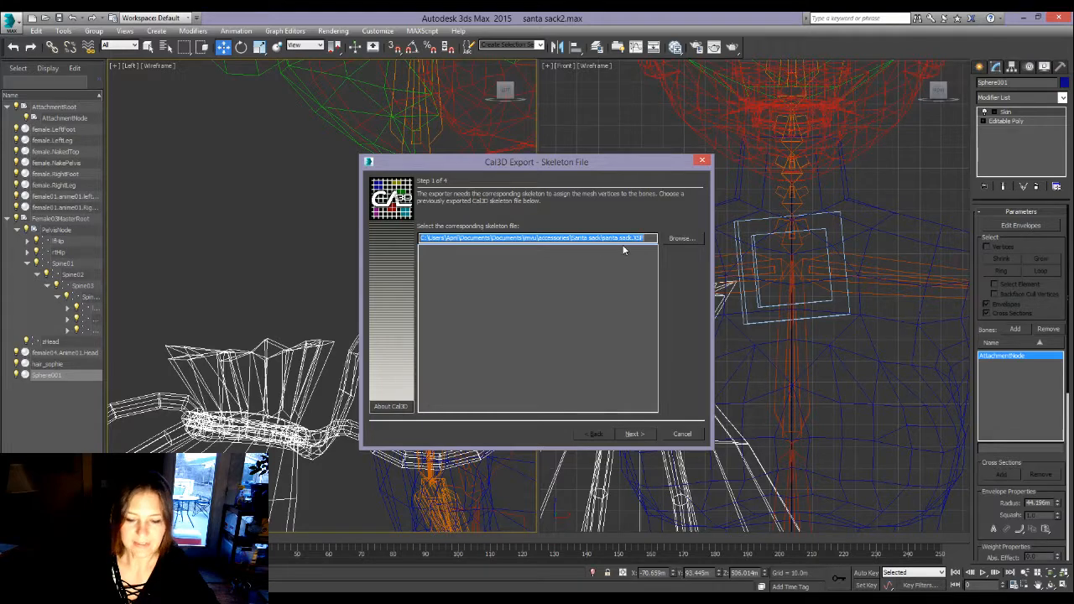
Complete the Cal3D mesh export with santa sack.XSF as the skeleton file and no automatic progressive meshes
click(643, 435)
click(632, 434)
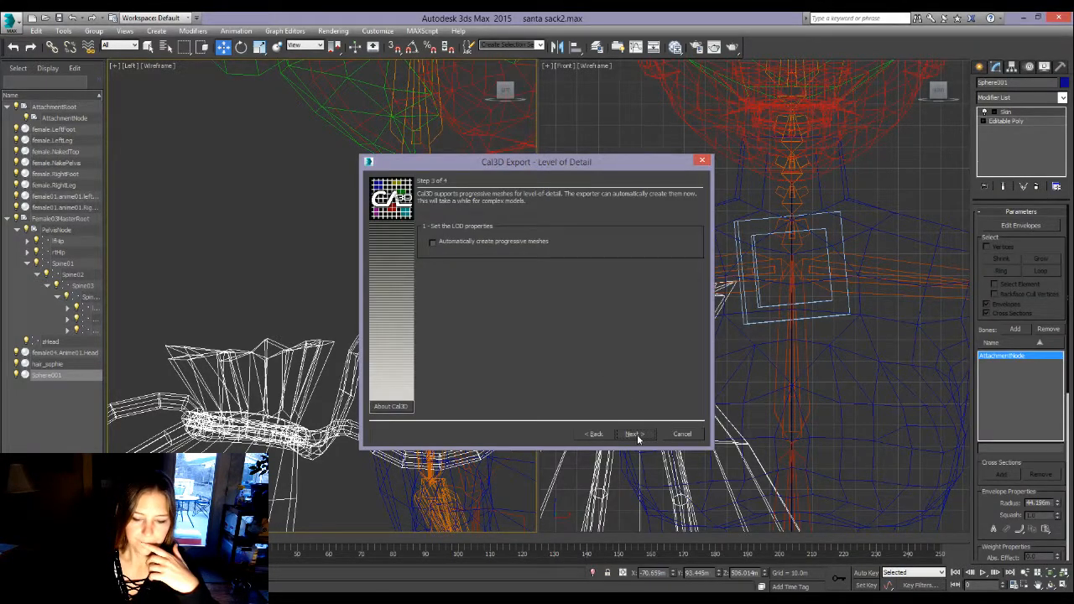
click(637, 435)
click(641, 436)
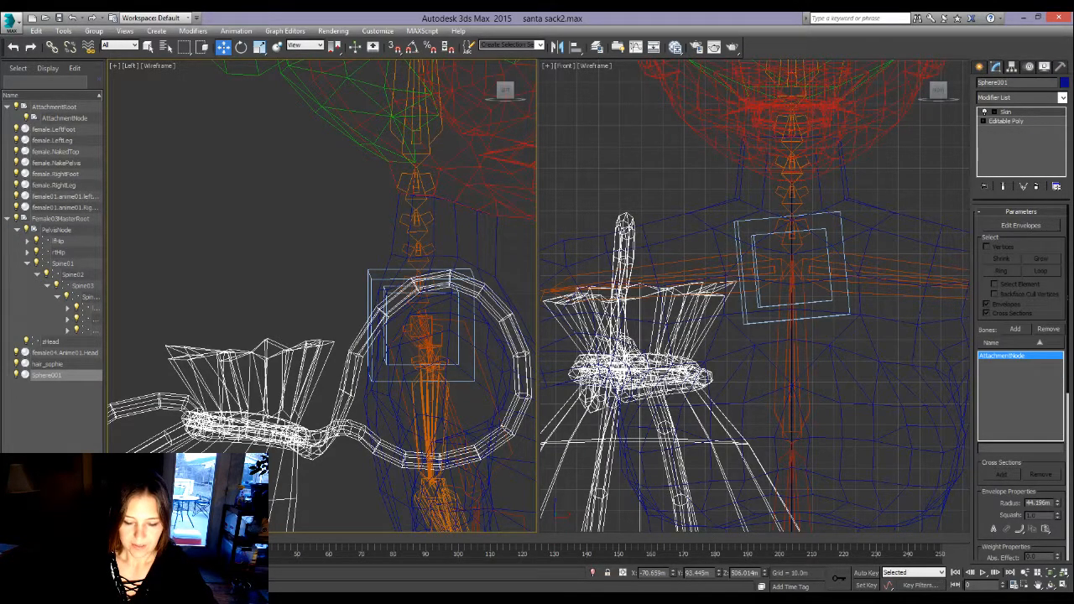
Switch to IMVU and view the female Accessory base product offered for deriving a new product
key(alt+Tab)
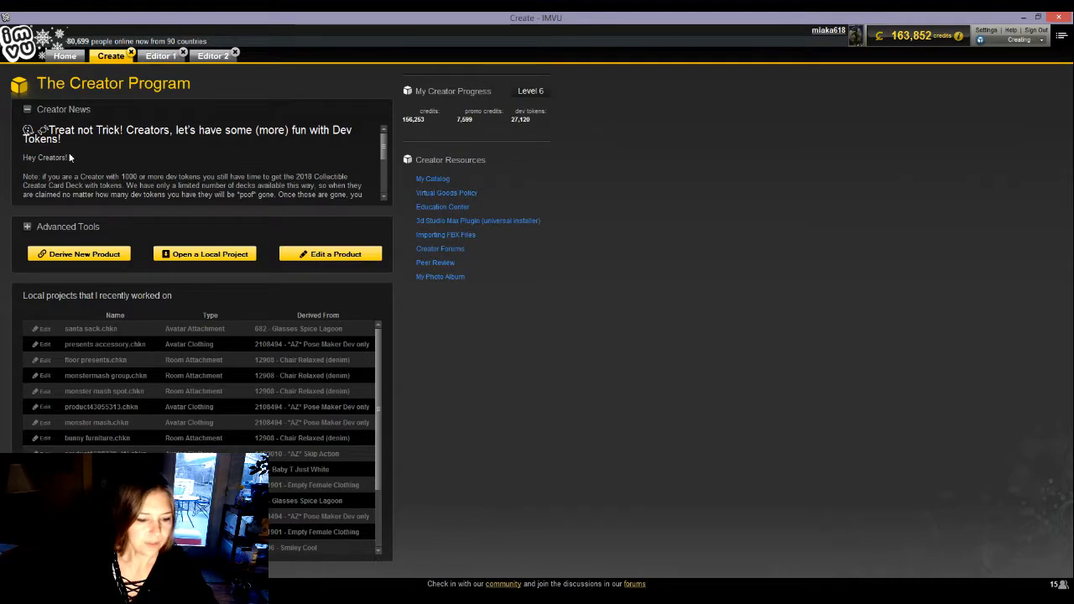
click(86, 259)
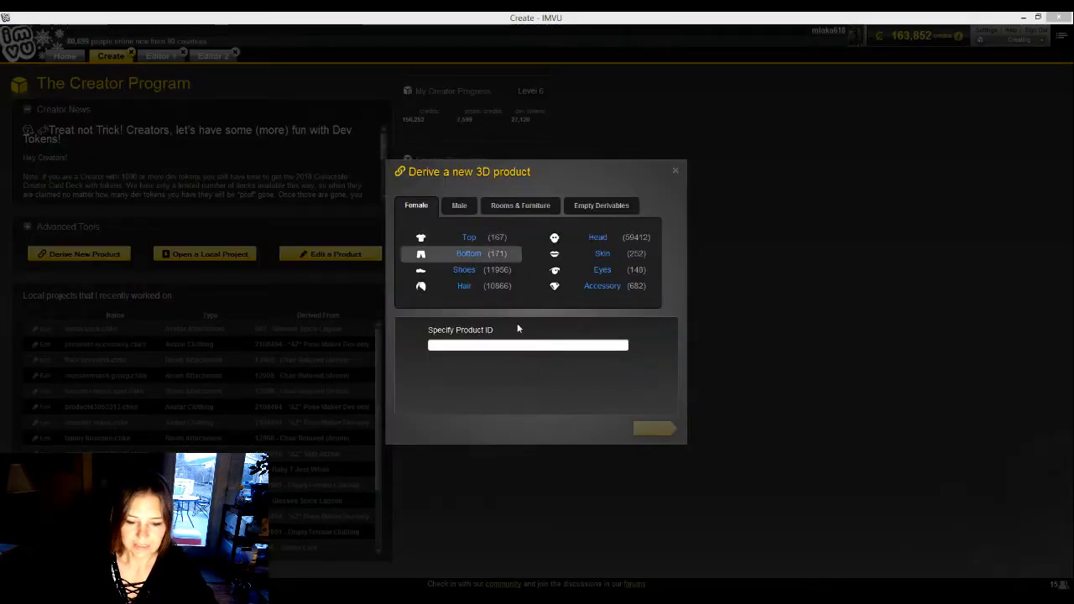
click(613, 294)
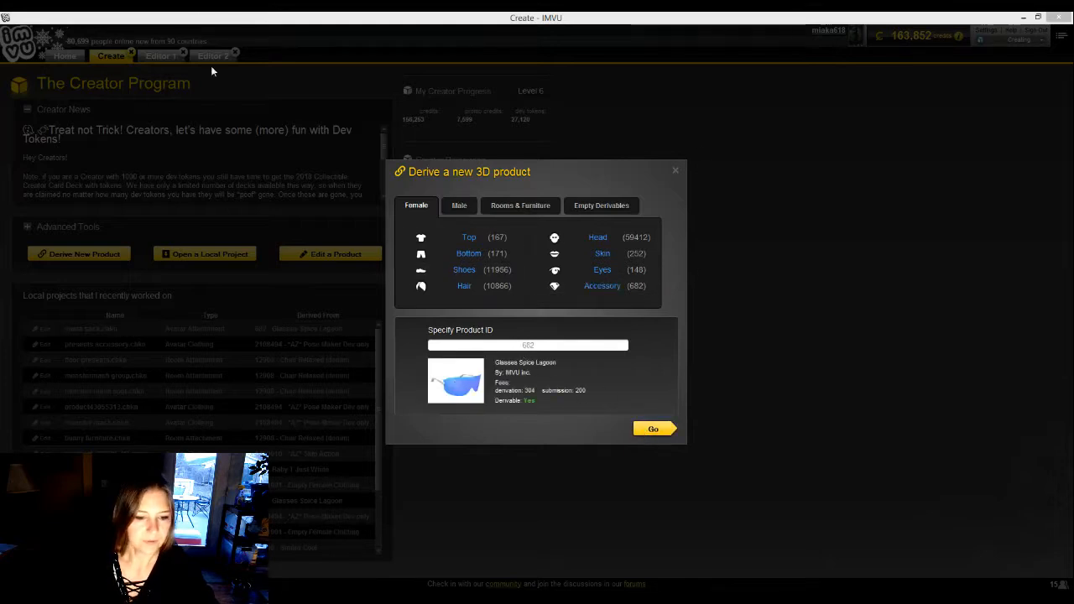
click(675, 171)
Review the skeleton, mesh and action settings of the santa sack project in Editor 2
click(158, 56)
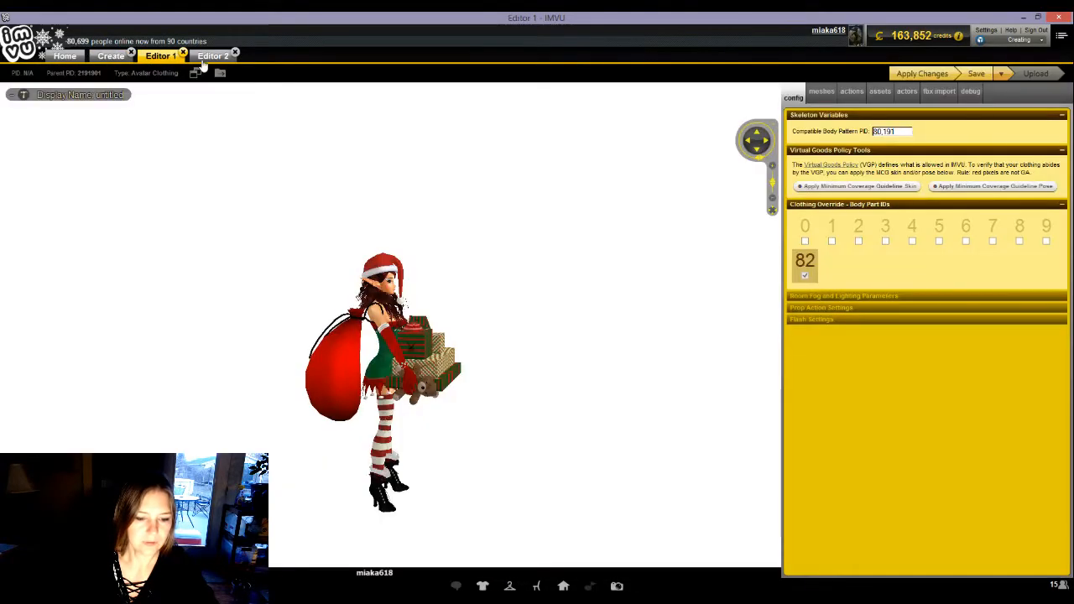
click(212, 56)
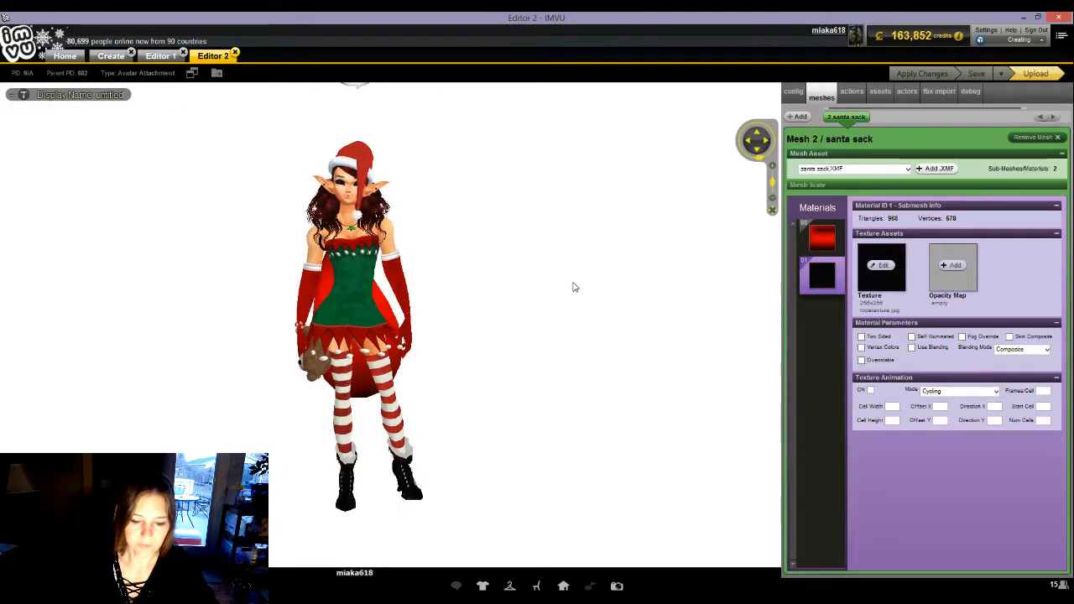
click(792, 93)
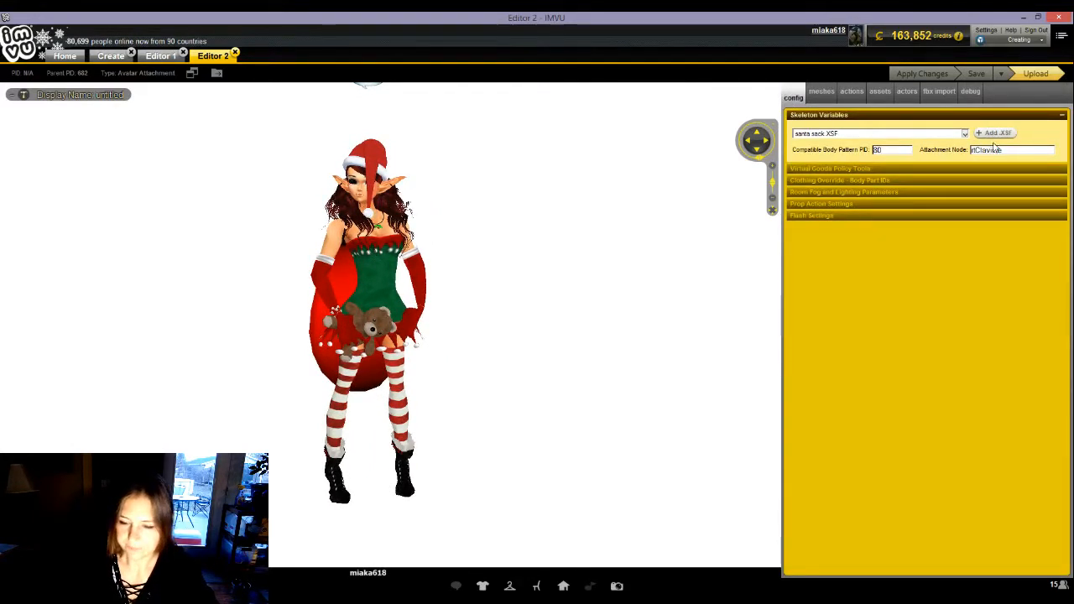
click(822, 93)
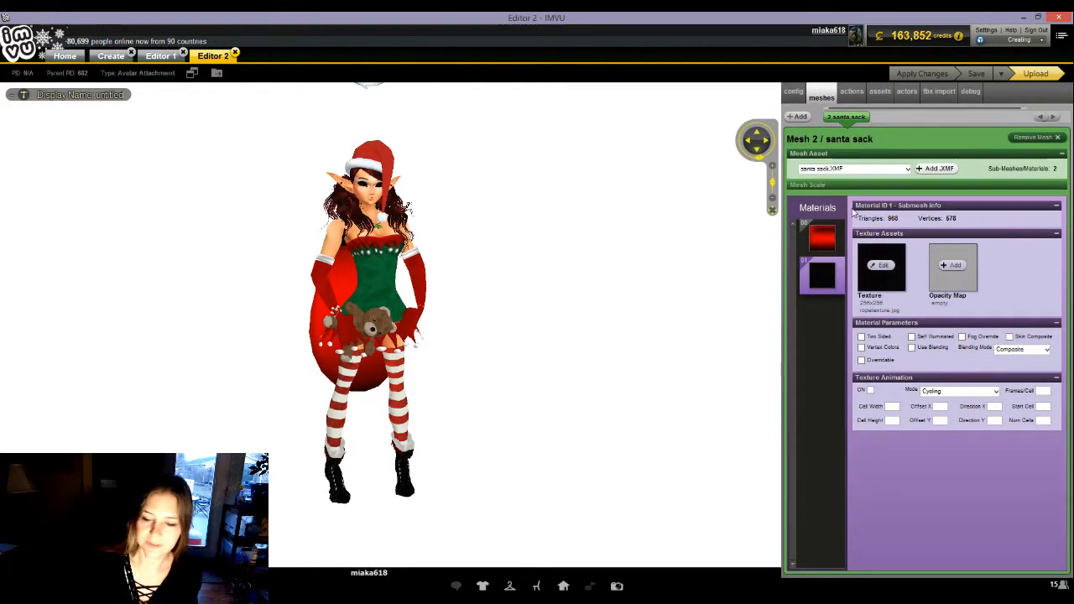
click(851, 94)
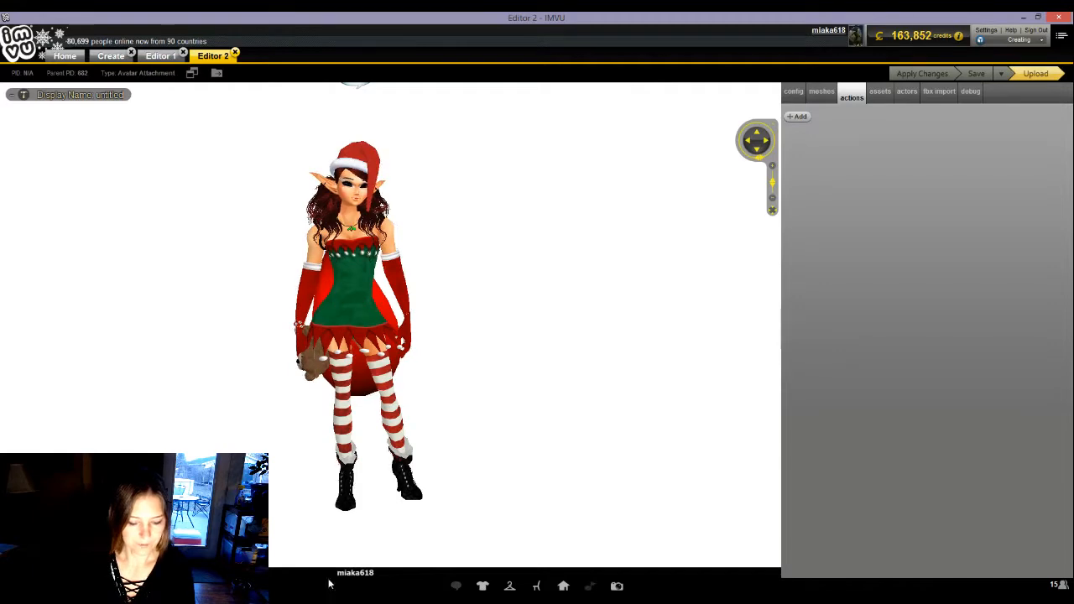
Inspect the sack on the avatar from the side and check the project's Attachment Node setting
mouse_move(333, 363)
mouse_down()
mouse_move(497, 357)
mouse_move(417, 355)
mouse_up()
scroll(497, 357, up, 3)
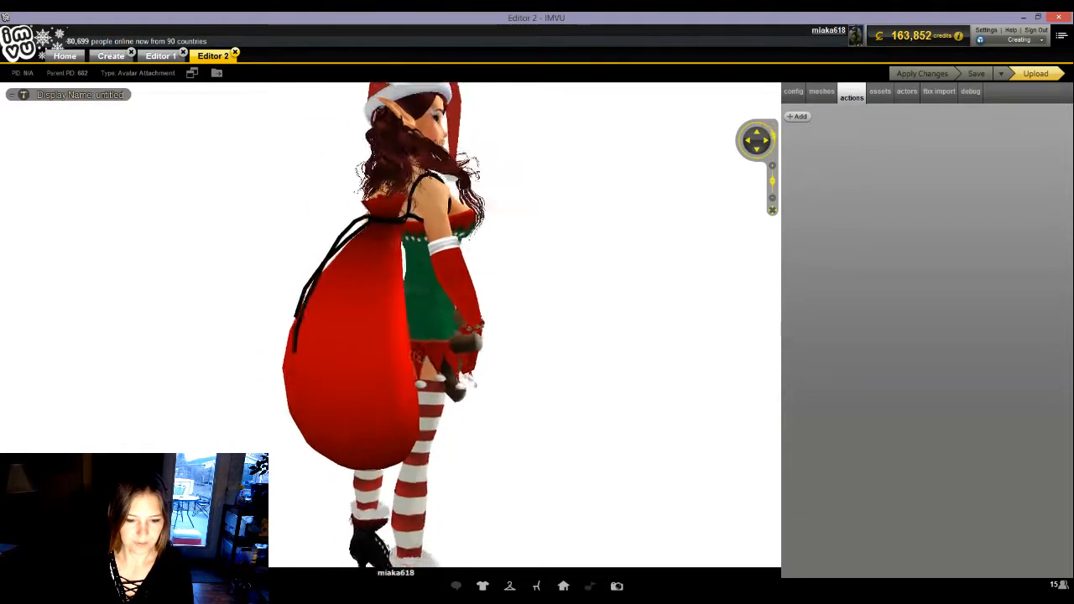
click(793, 91)
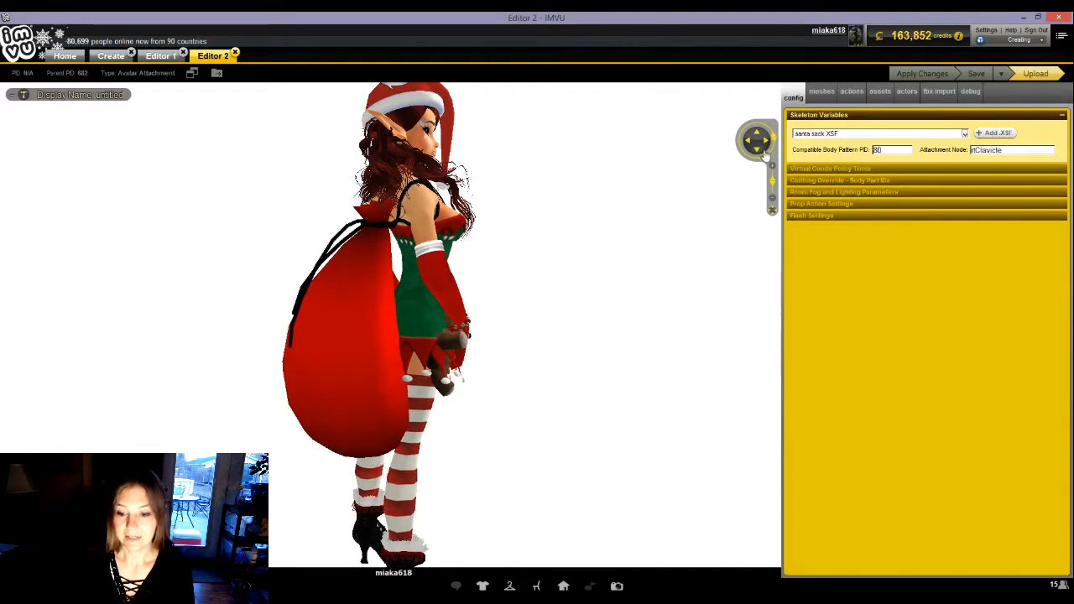
double_click(981, 149)
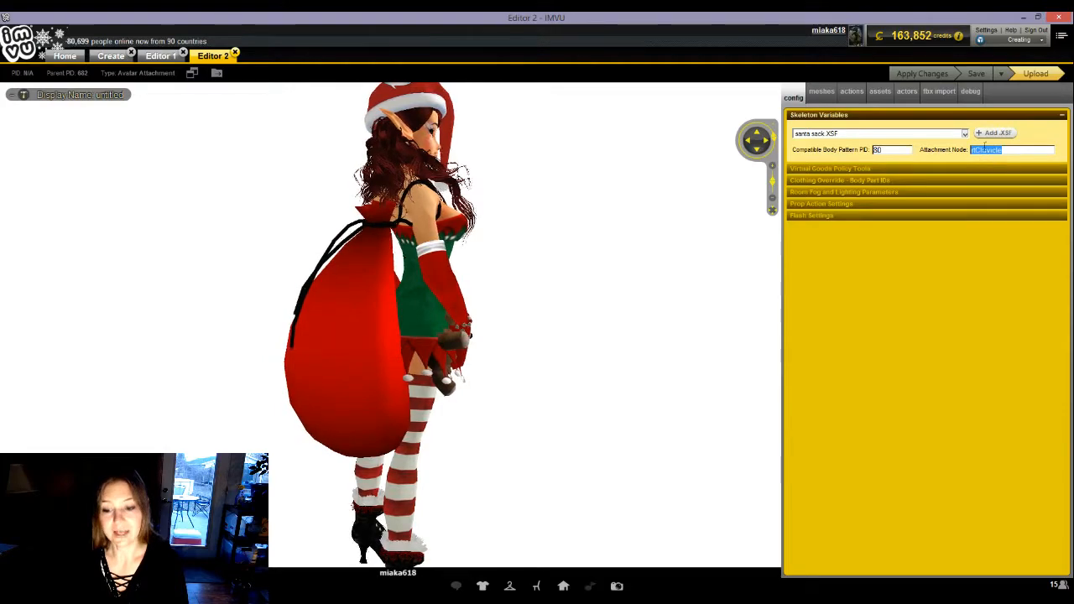
click(614, 312)
scroll(614, 312, up, 5)
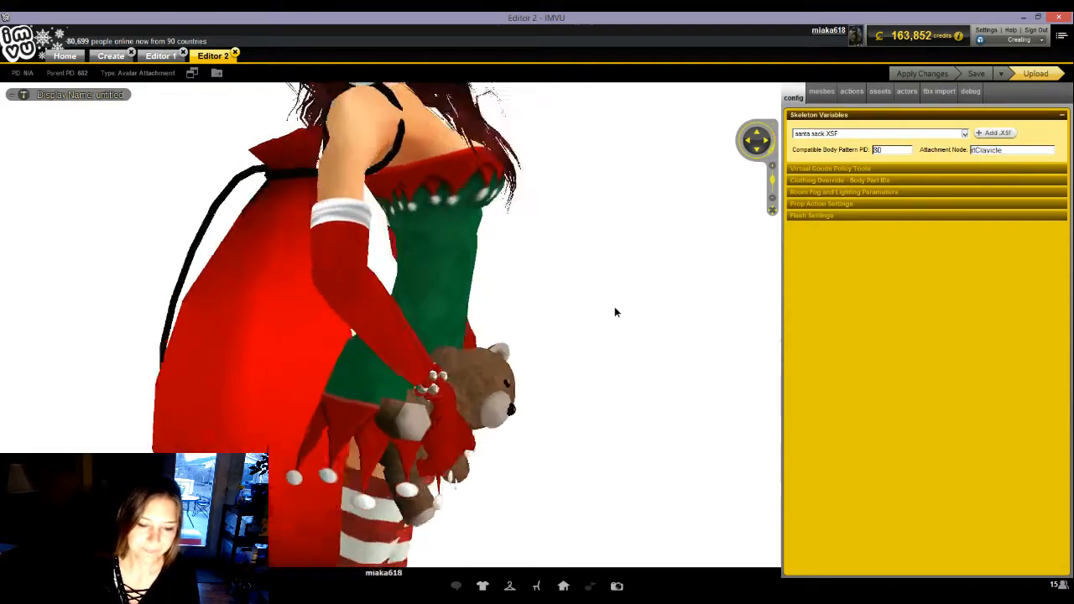
scroll(614, 312, down, 5)
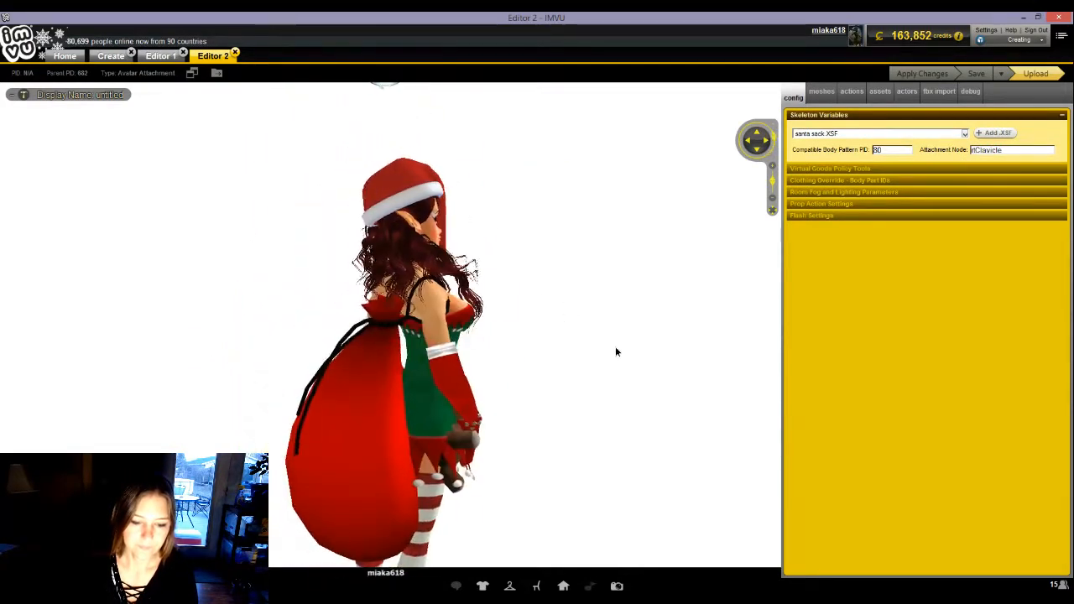
Switch back to 3ds Max and remove AttachmentNode from the bones in the sack's Skin modifier
key(alt+Tab)
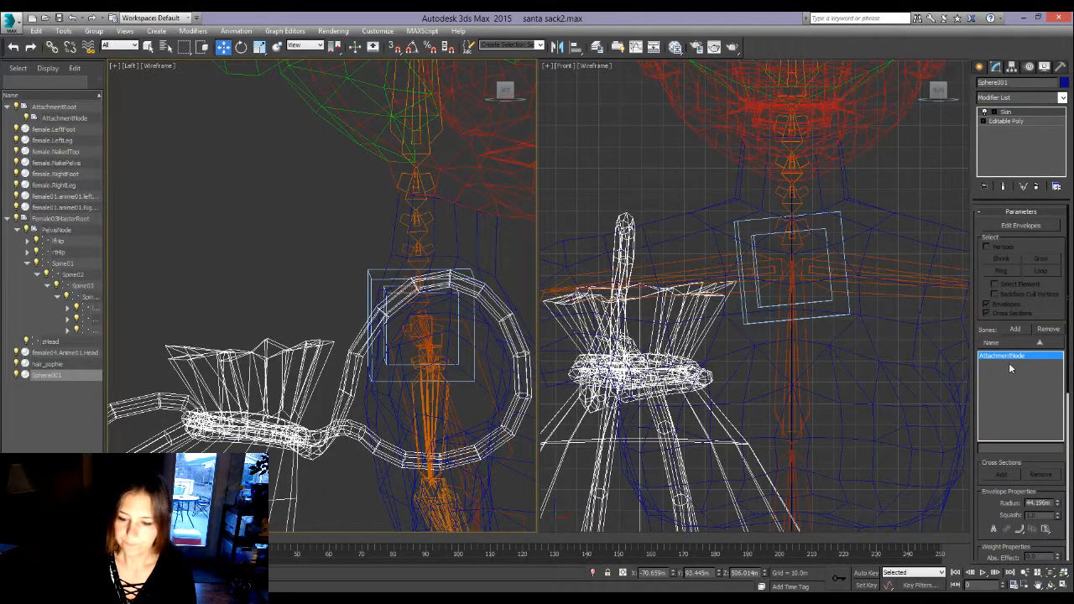
click(1049, 330)
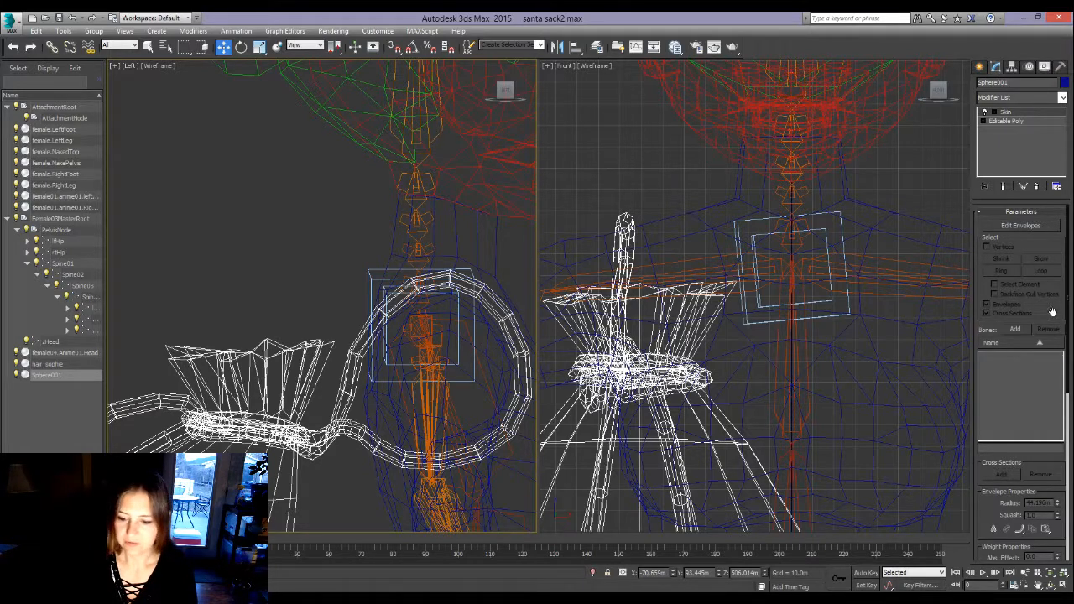
Add the rtClavicle bone, found beneath Spine04 in the Female03MasterRoot hierarchy, to the sack's Skin modifier
click(1016, 329)
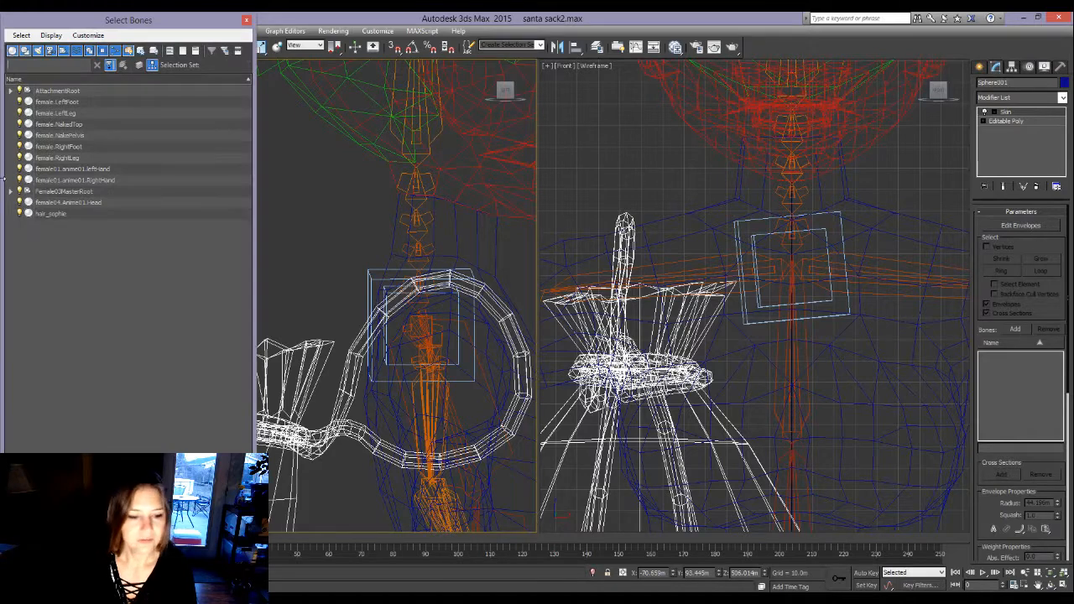
click(11, 192)
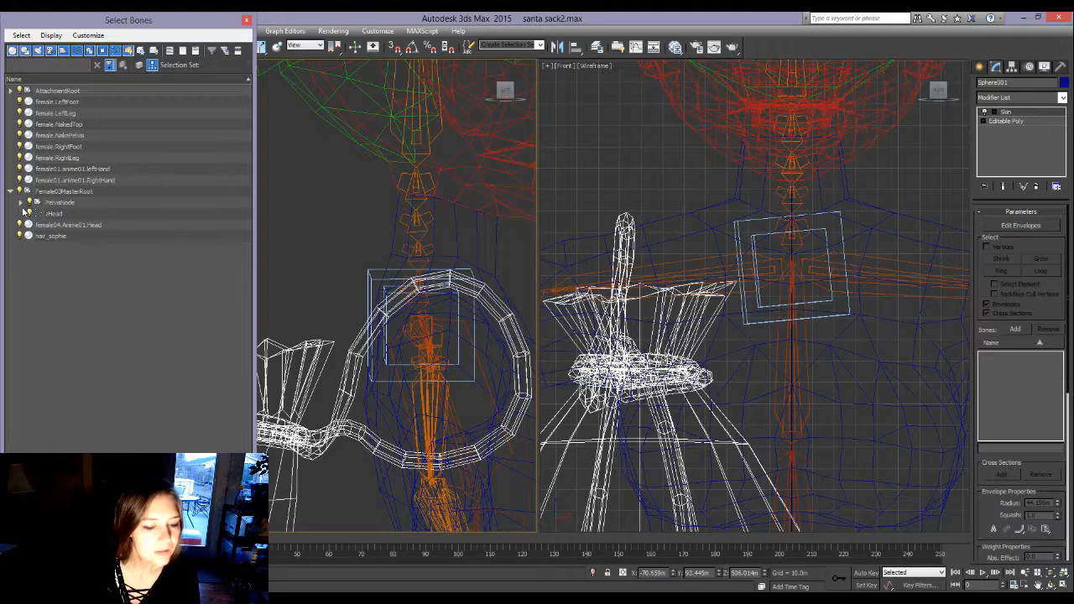
click(21, 203)
click(31, 237)
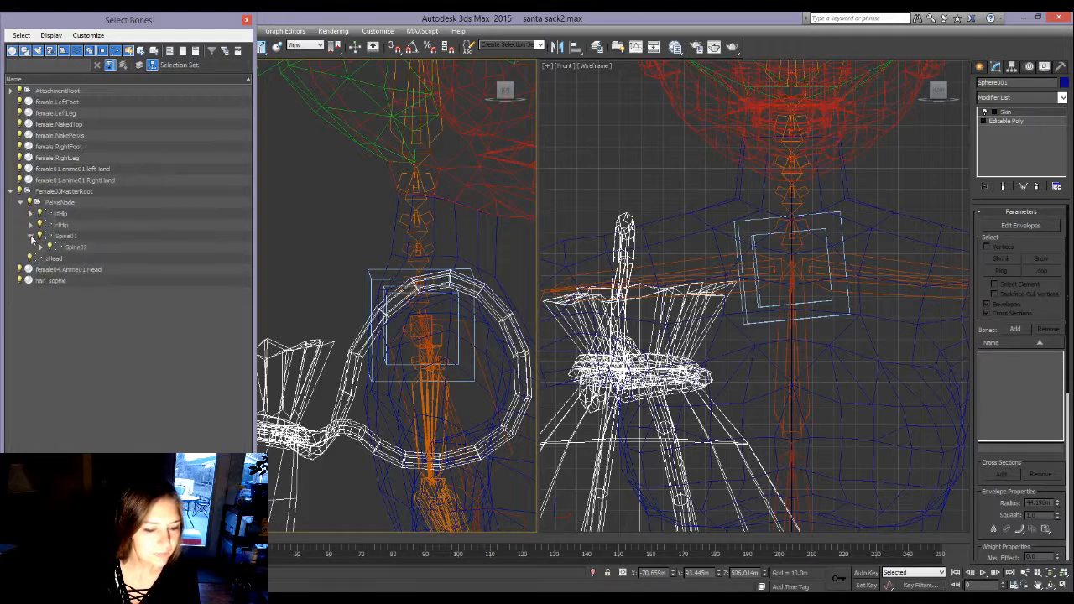
click(41, 248)
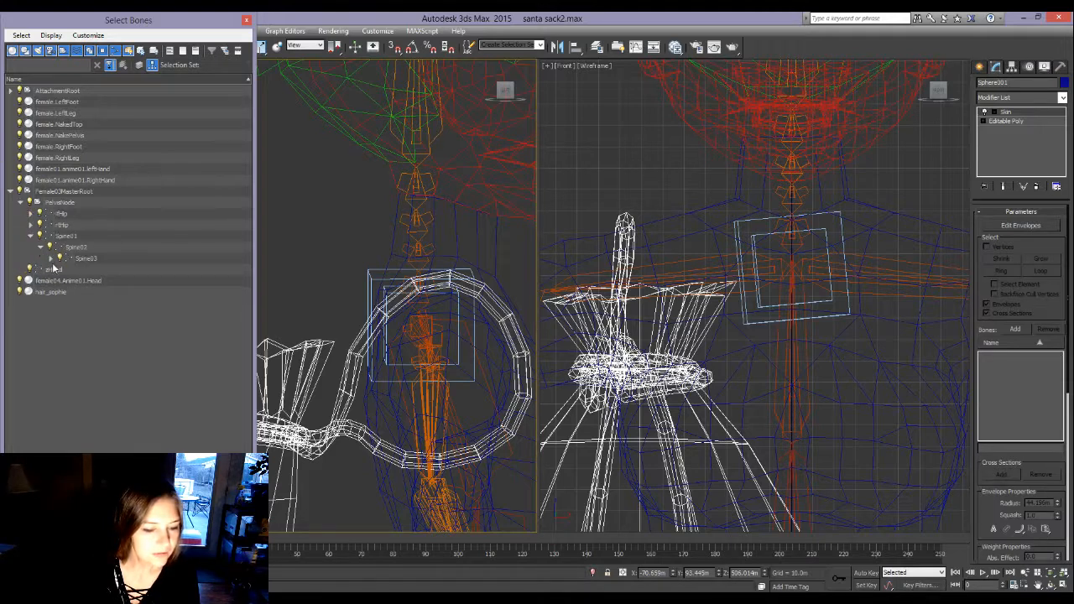
click(52, 259)
click(60, 270)
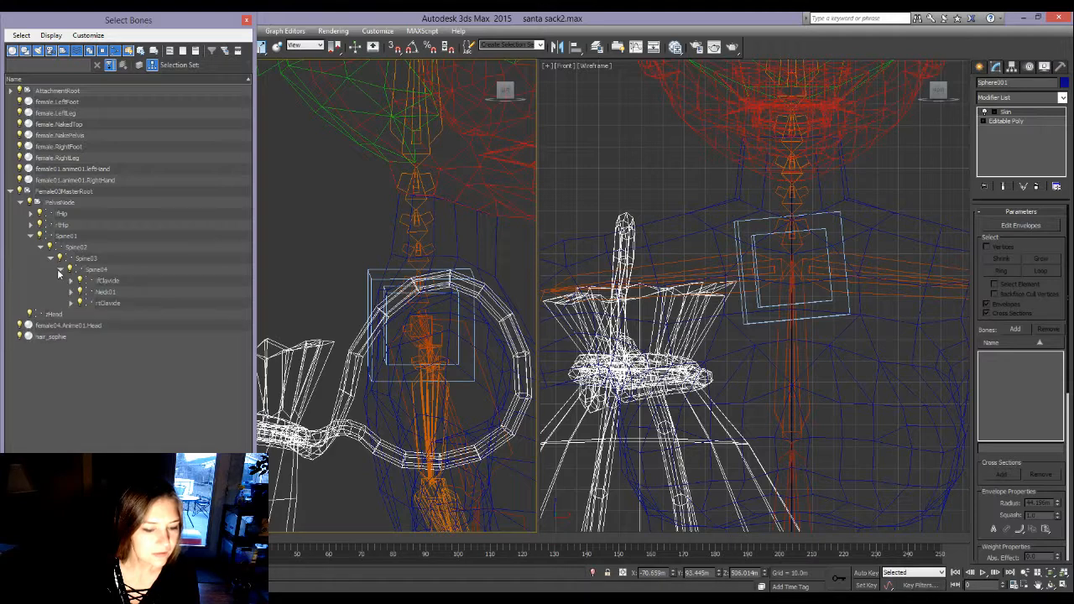
click(100, 304)
click(187, 535)
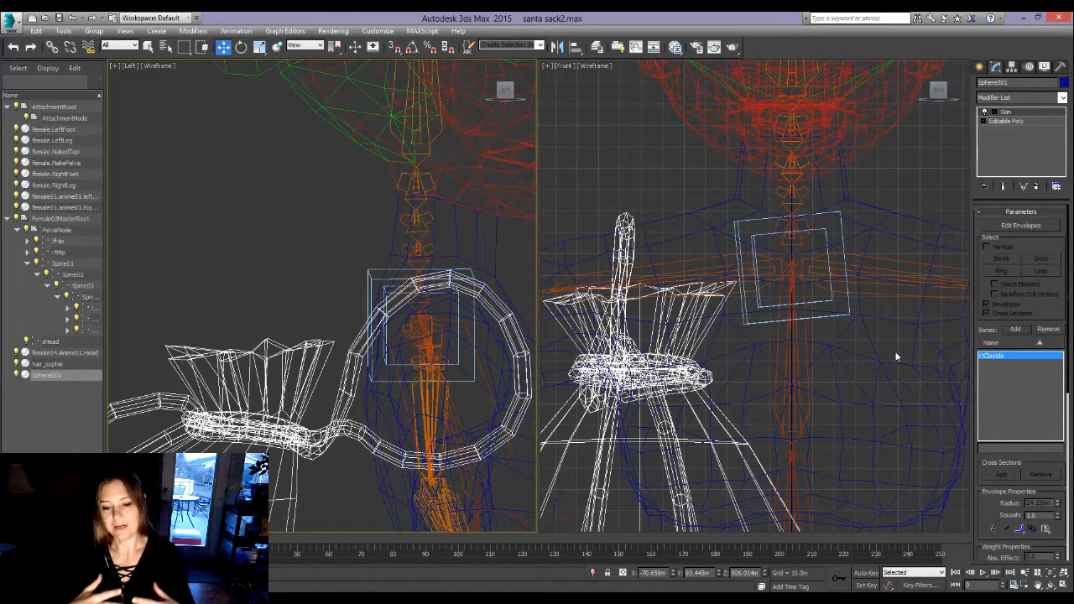
middle_drag(825, 376, 781, 315)
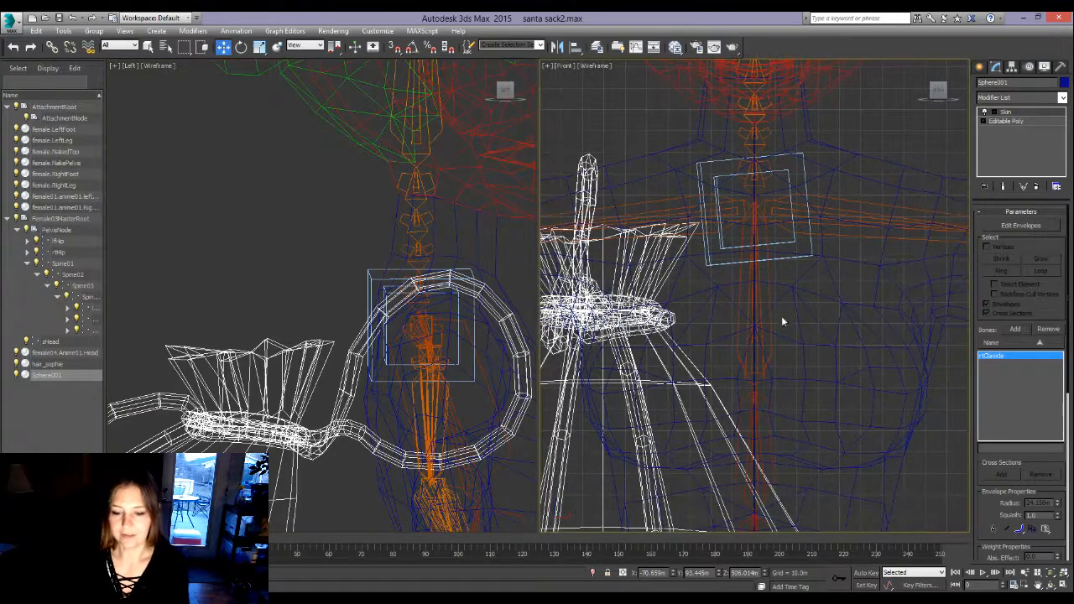
middle_drag(755, 452, 663, 344)
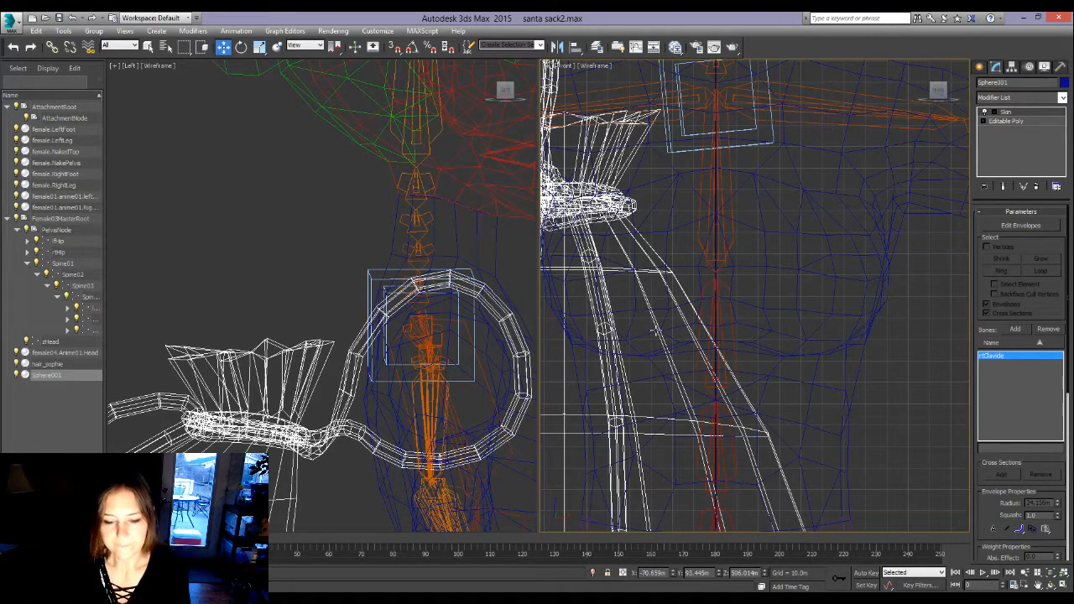
scroll(656, 332, down, 2)
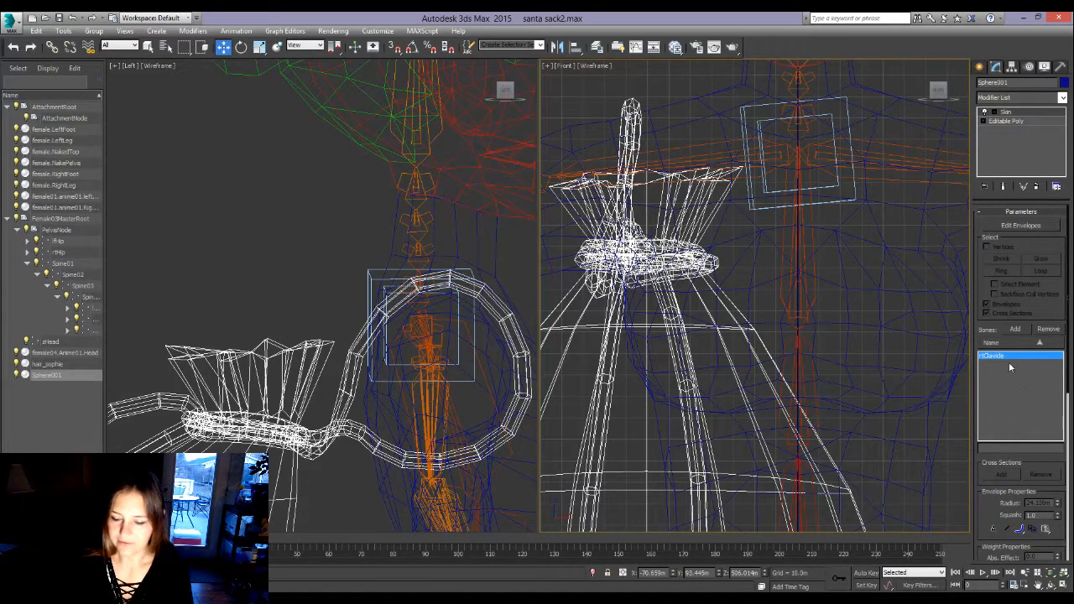
Start exporting the sack mesh as santa sack.XMF in the Santa sack folder, replacing the existing file
click(19, 26)
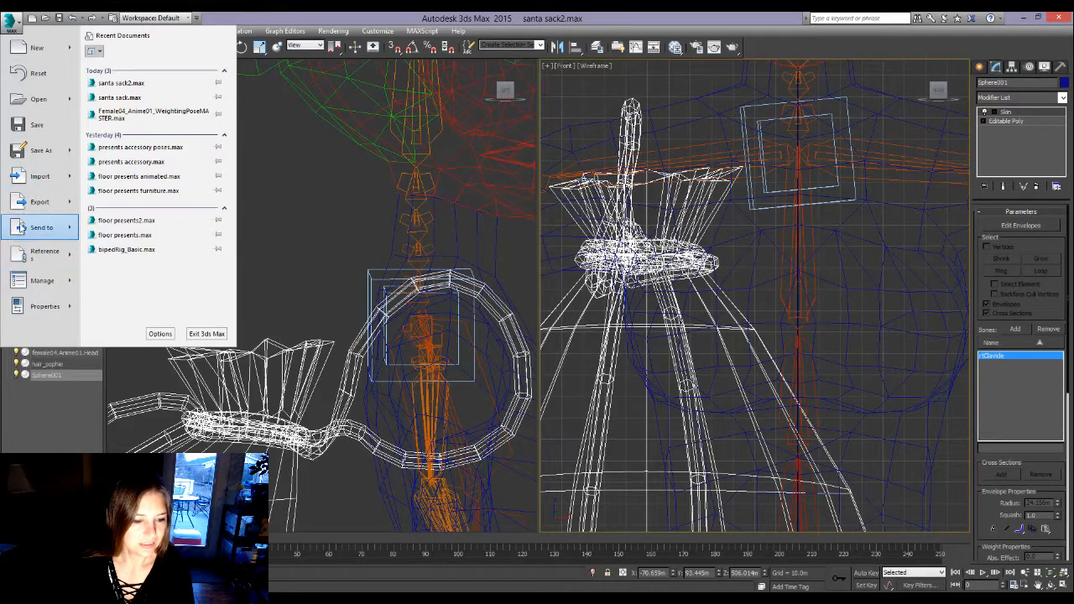
click(31, 208)
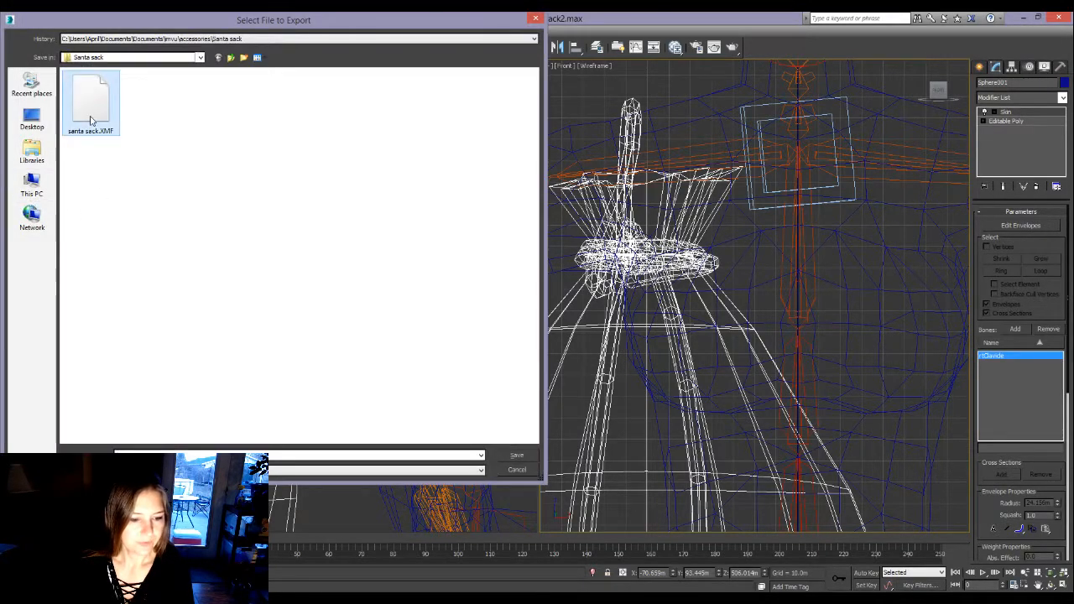
click(514, 456)
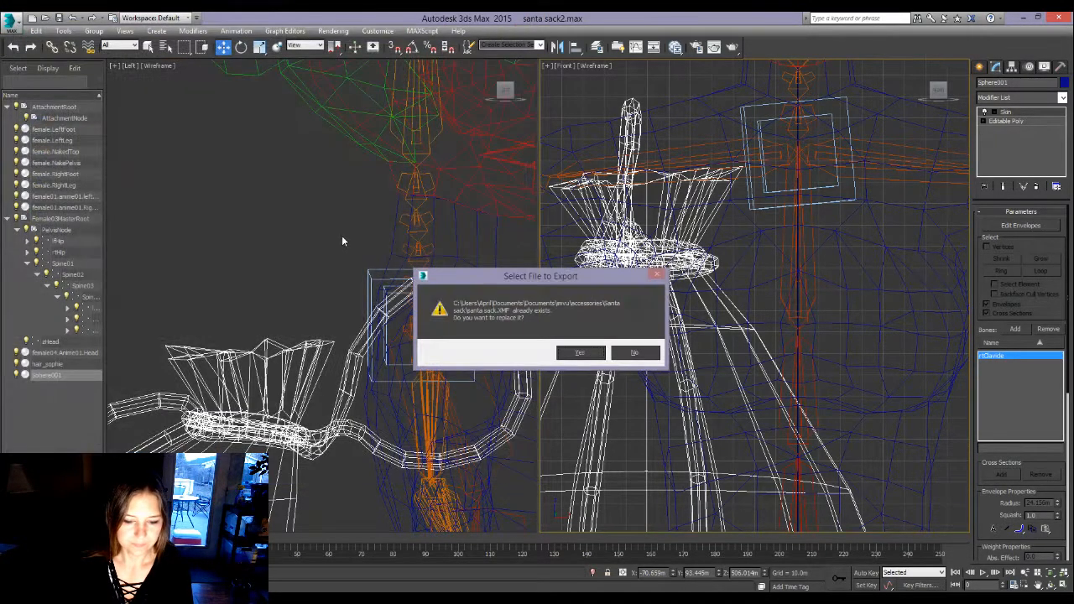
click(580, 353)
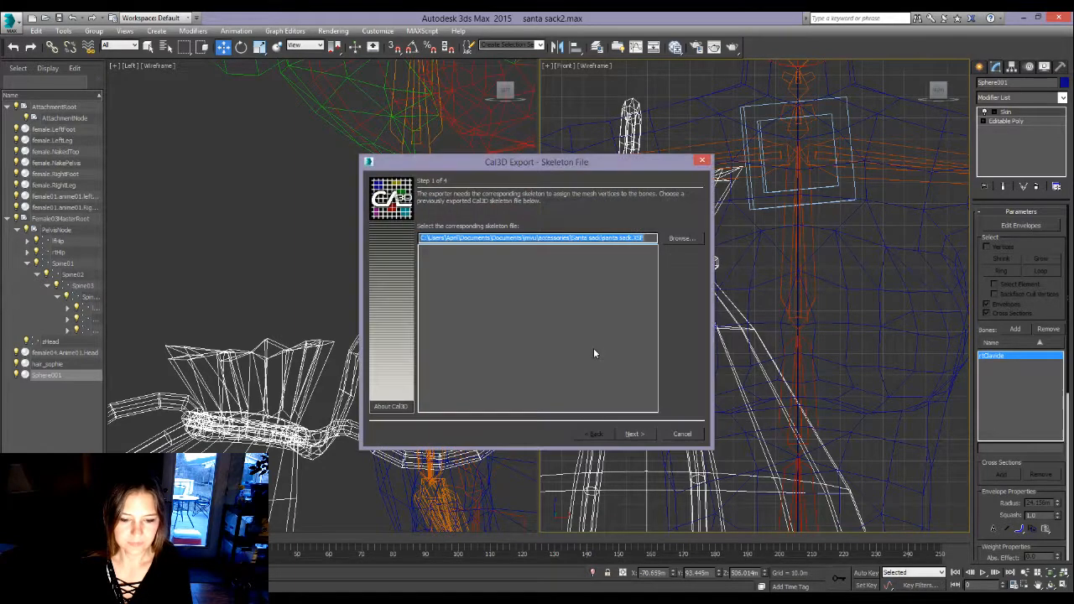
Assign Female04_Anime01_SkeletonMASTER from the ~Rigged Avatar and asset files~ folder as the skeleton for the Cal3D export
click(680, 238)
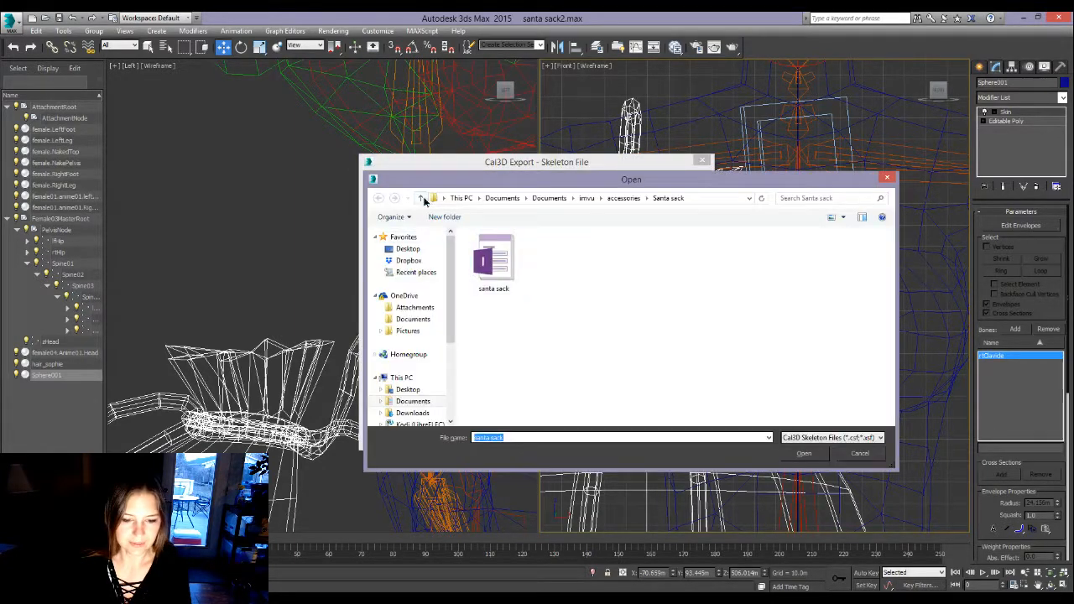
click(421, 198)
click(421, 198)
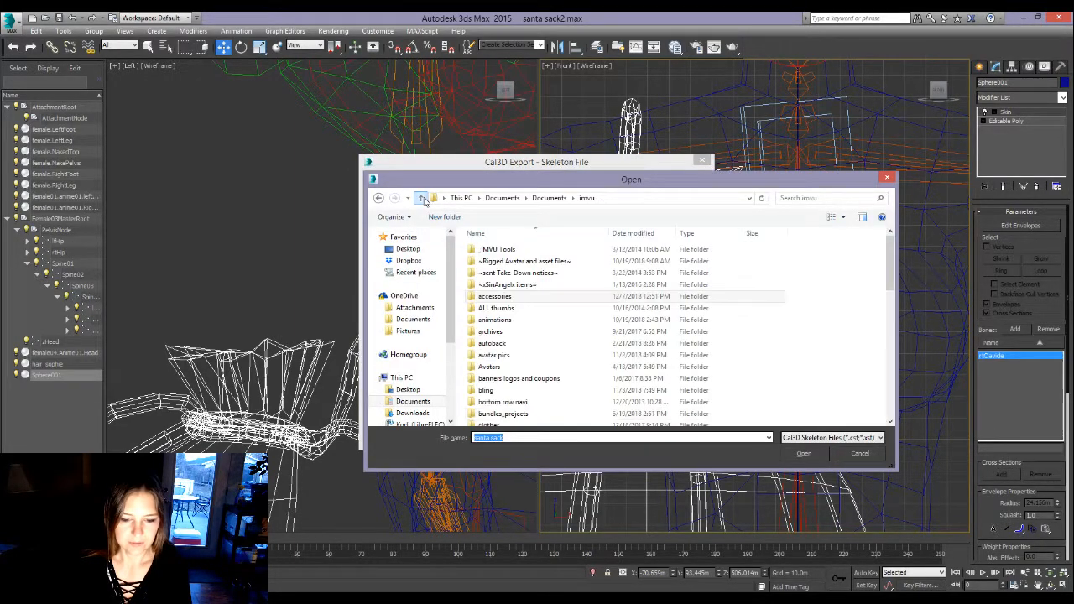
double_click(556, 264)
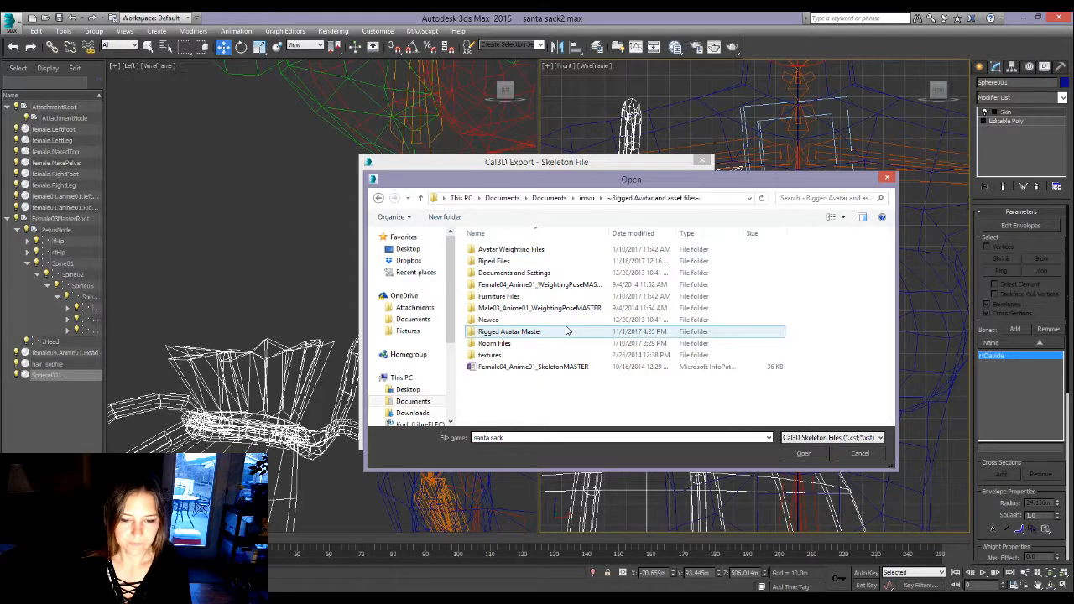
click(563, 370)
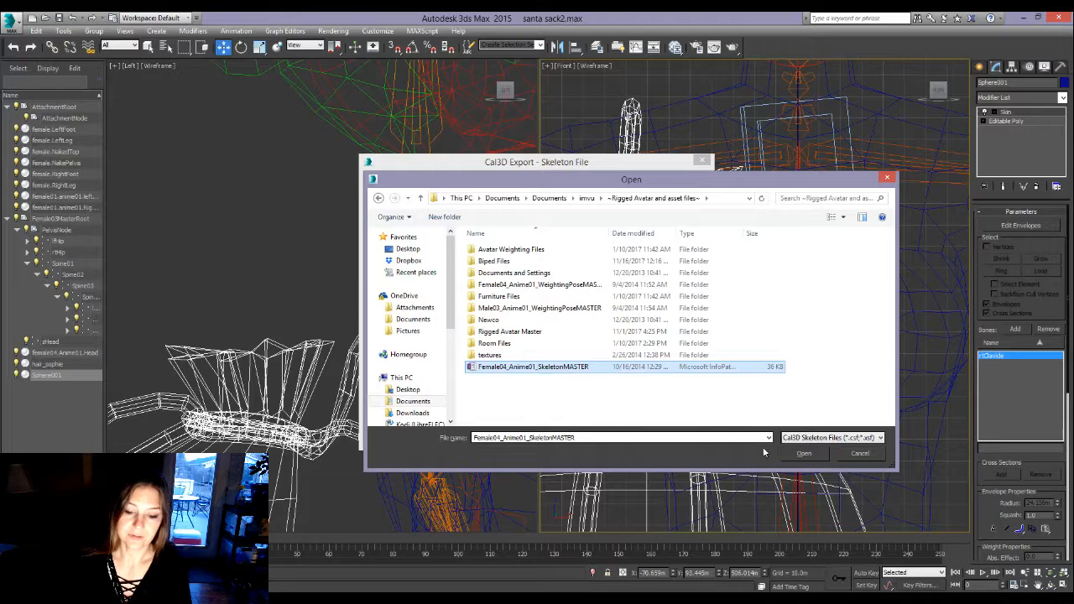
click(807, 453)
click(646, 433)
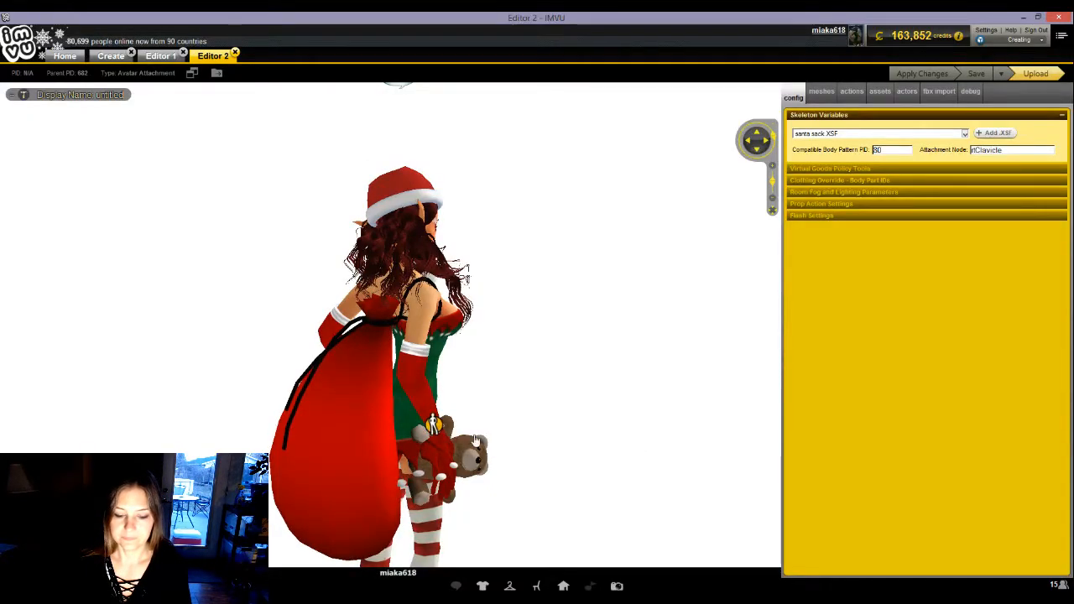
Return to 3ds Max and finish the Cal3D mesh export without an automatic spring system
mouse_move(325, 598)
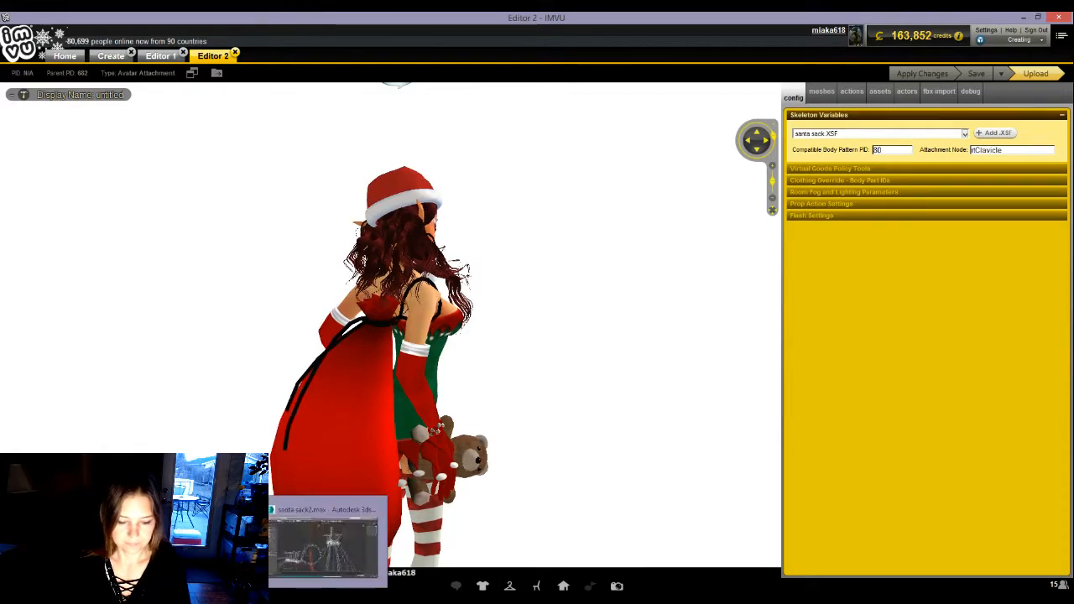
click(327, 548)
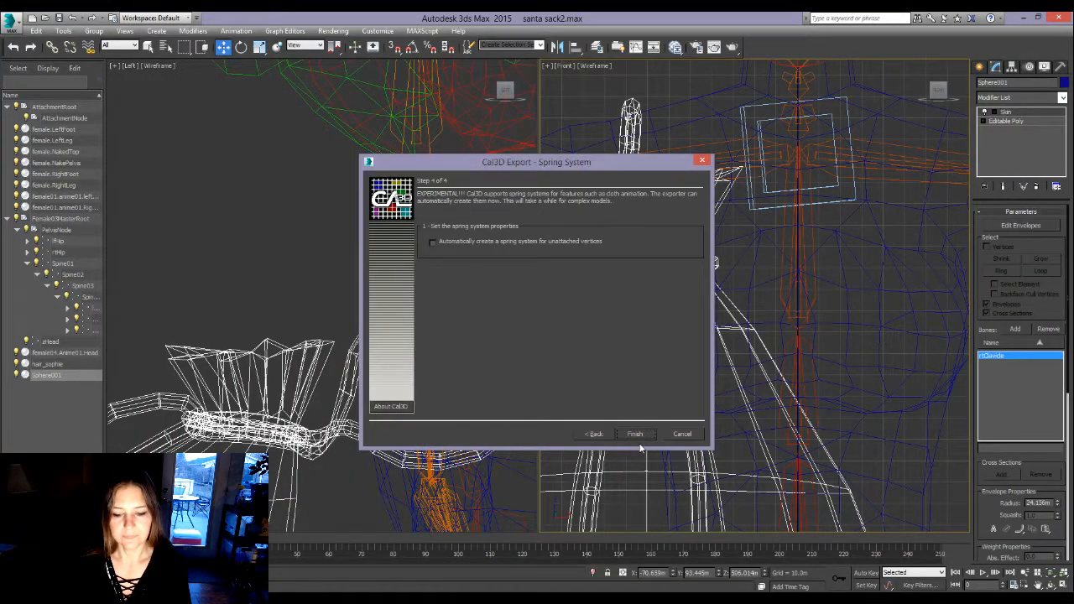
click(635, 435)
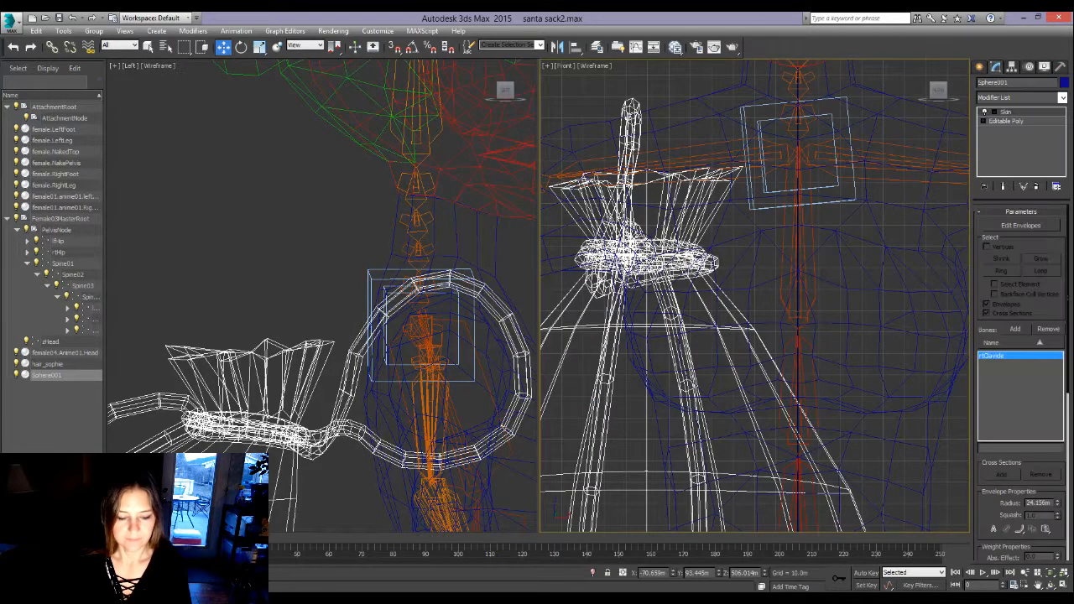
Switch to IMVU and view the Empty Derivables offered for deriving a new product, leaving without deriving one
click(361, 598)
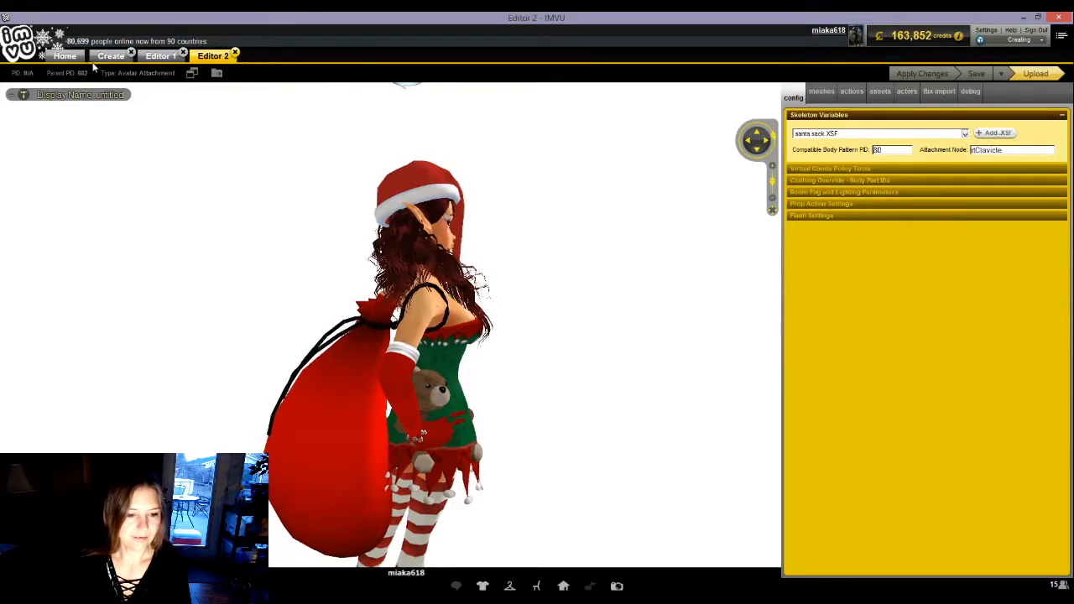
click(107, 57)
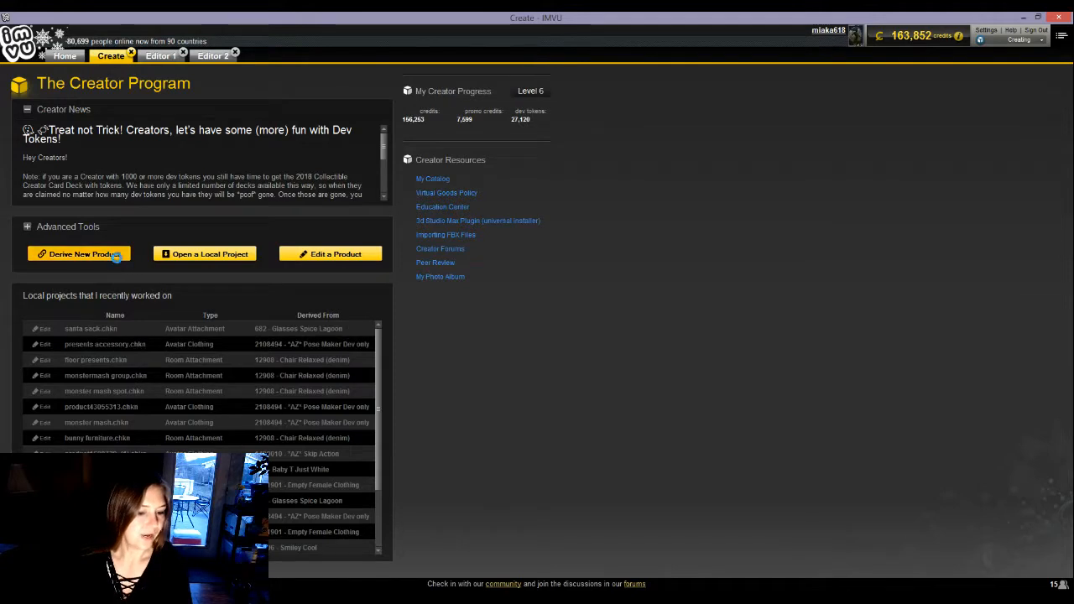
click(79, 253)
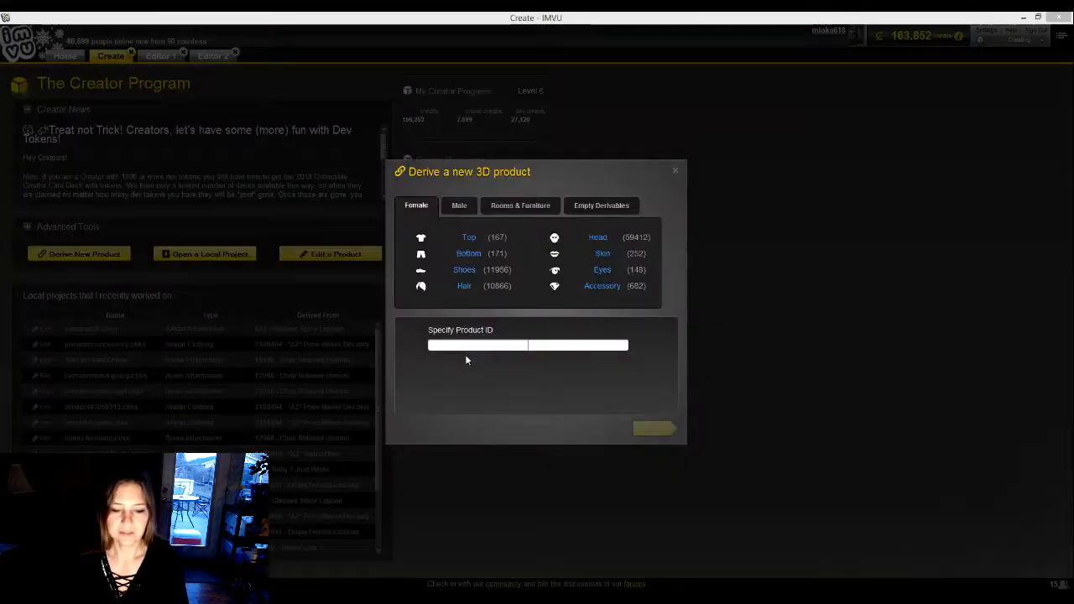
click(601, 204)
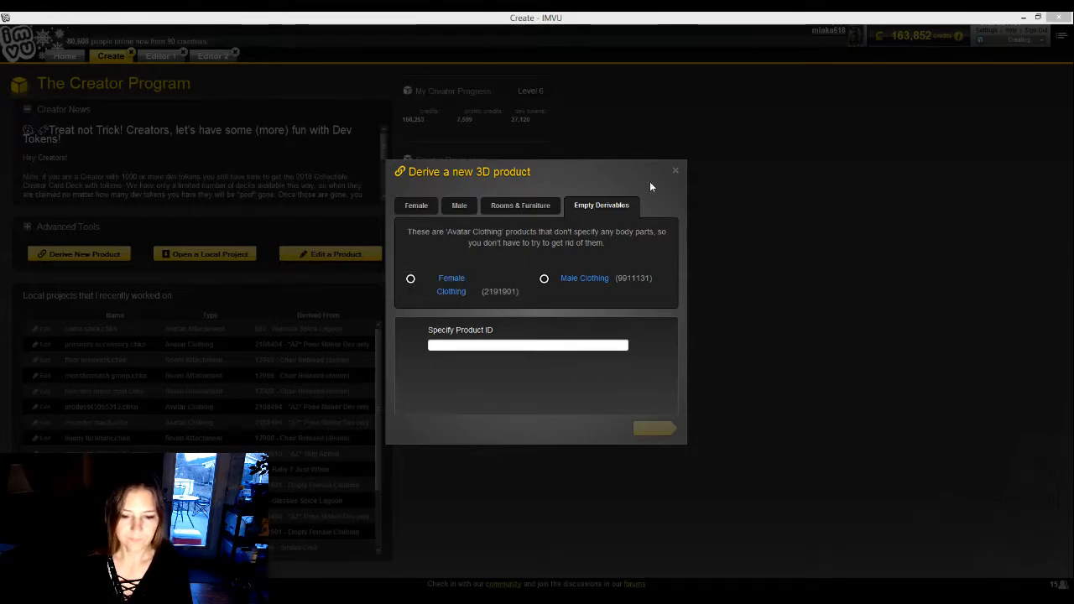
click(674, 170)
Show the clothing version of the santa sack in Editor 1 and inspect it on the avatar from the side
click(210, 57)
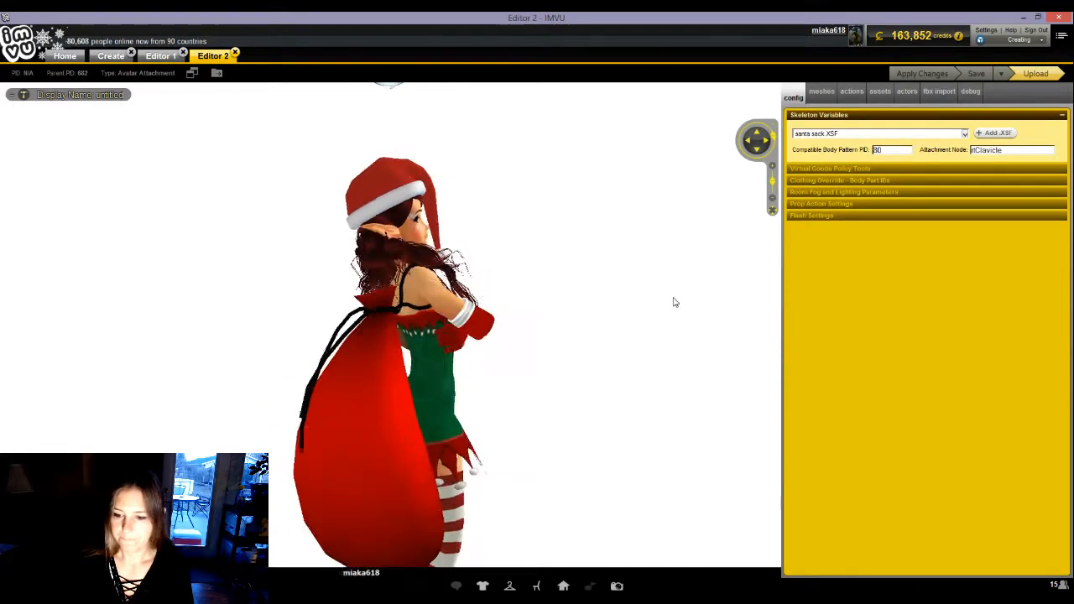
click(158, 57)
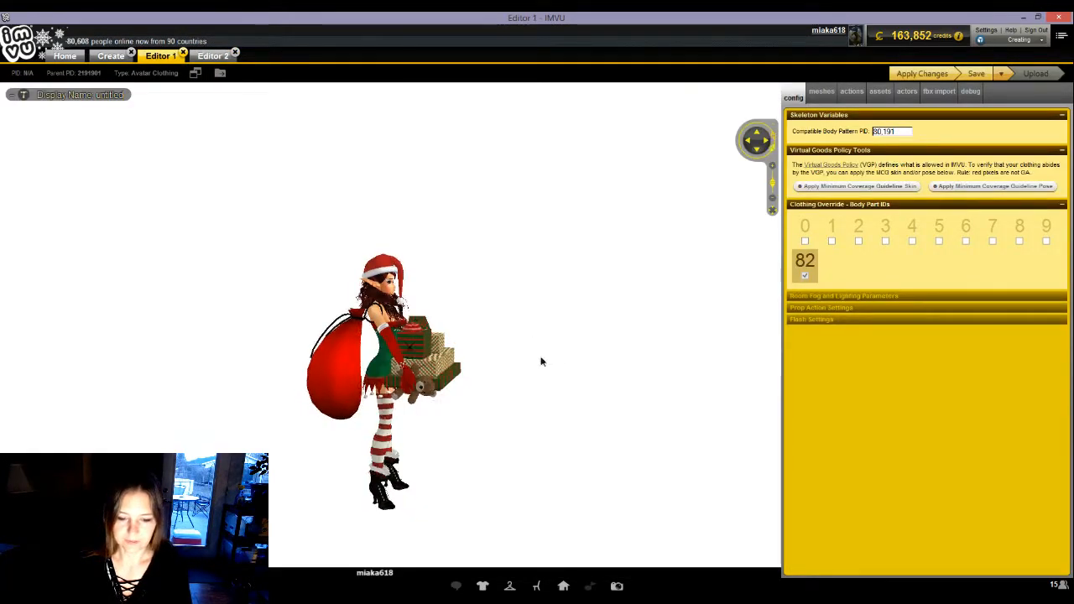
drag(495, 345, 536, 350)
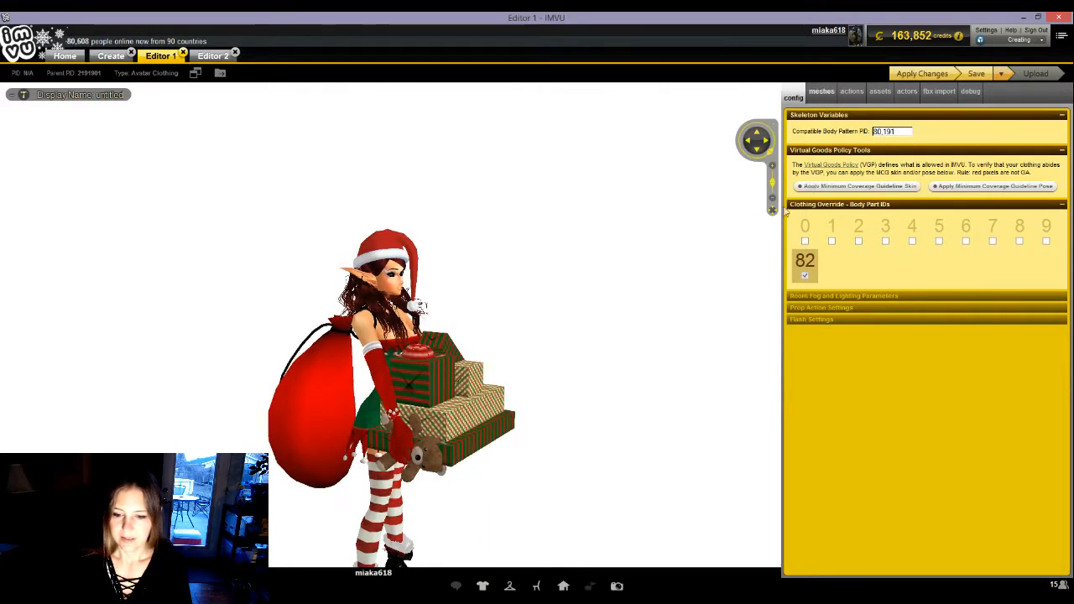
View the santa sack mesh settings and the Specify Mesh ID prompt for adding a mesh, then dismiss the prompt
click(822, 93)
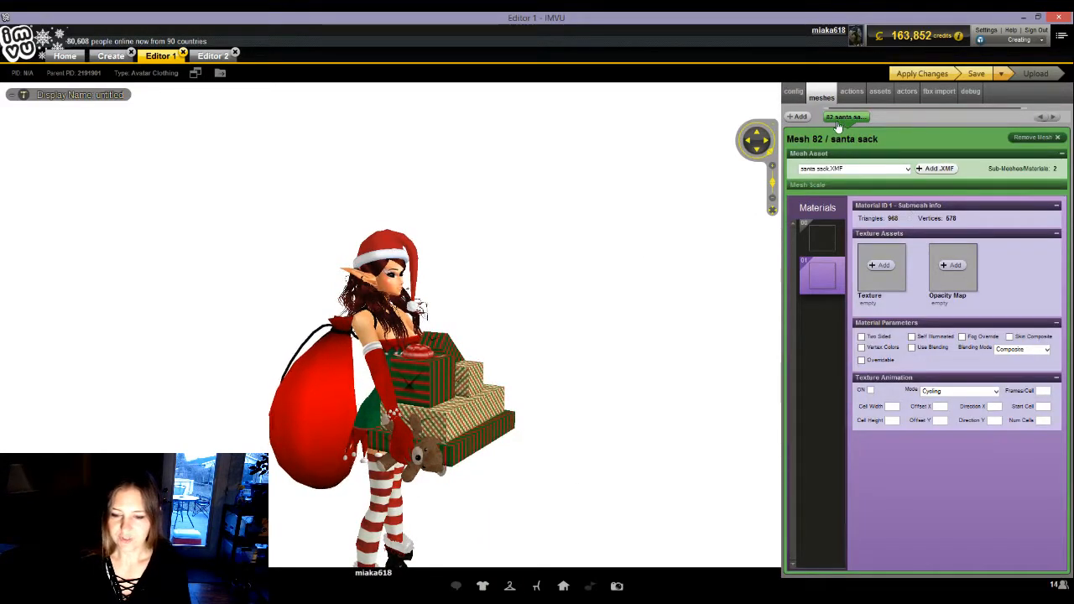
click(801, 117)
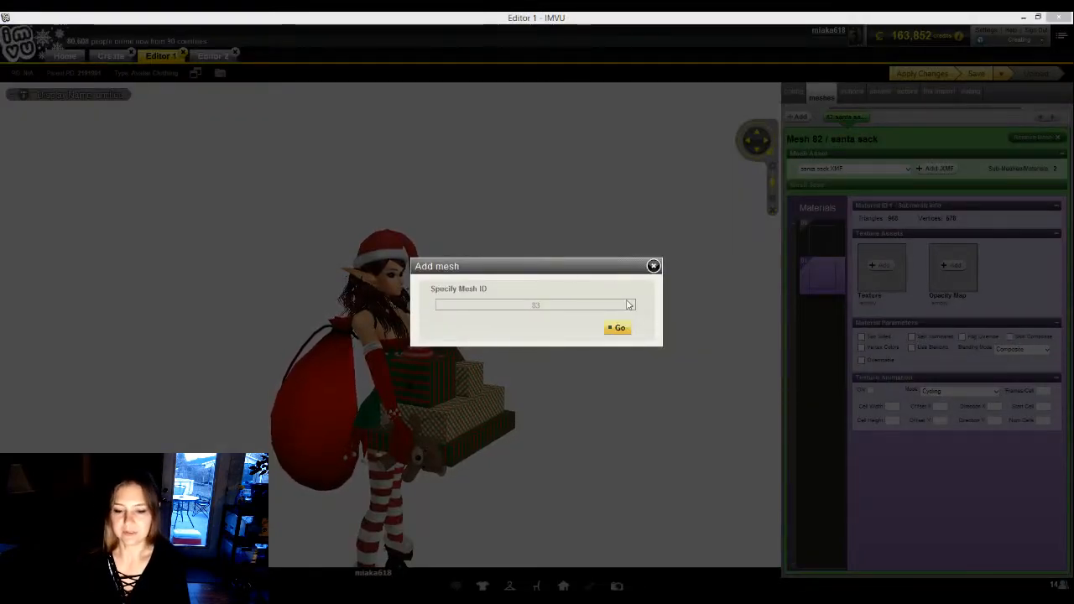
click(653, 266)
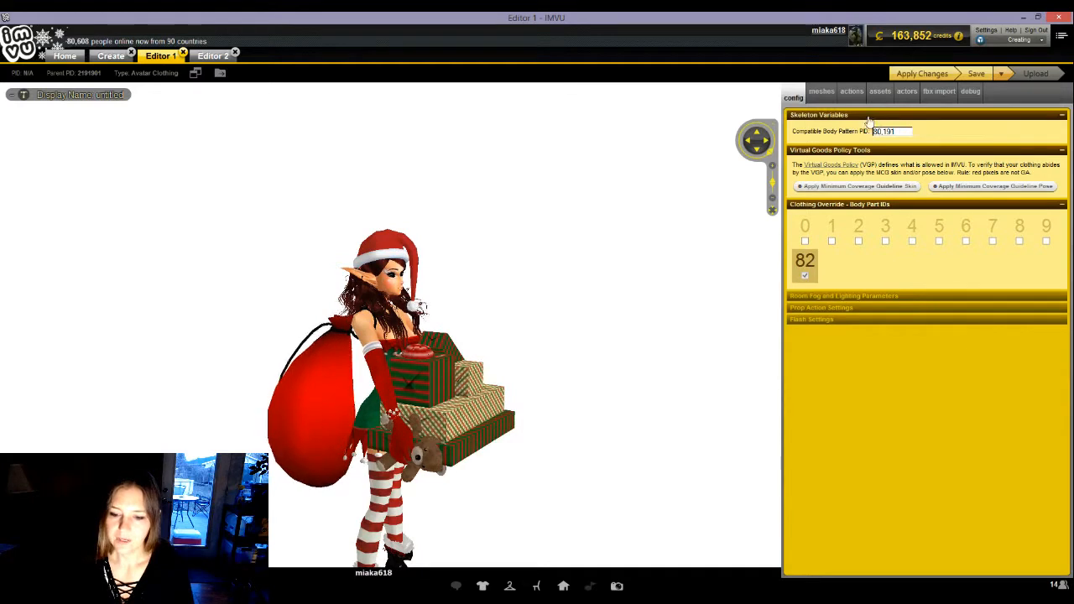
Review the body pattern, mesh and action settings of the santa sack clothing project
click(823, 94)
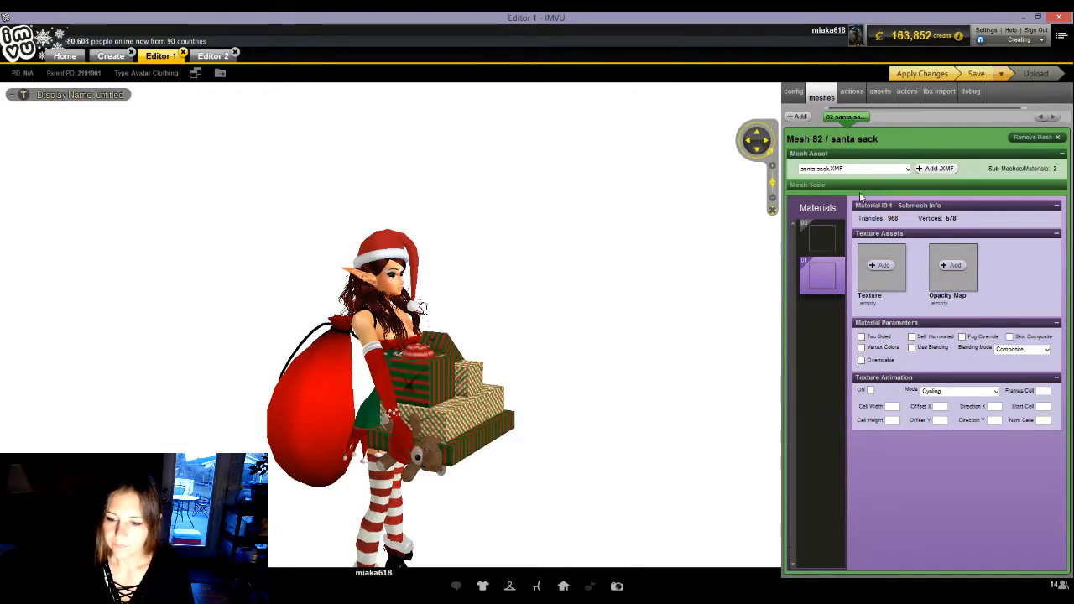
click(798, 95)
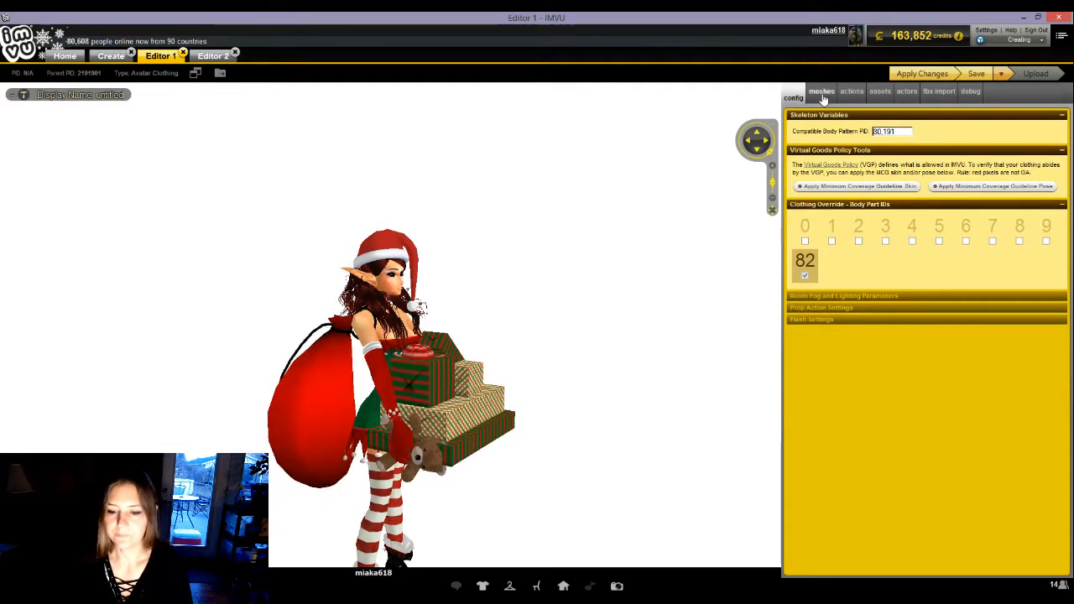
click(822, 92)
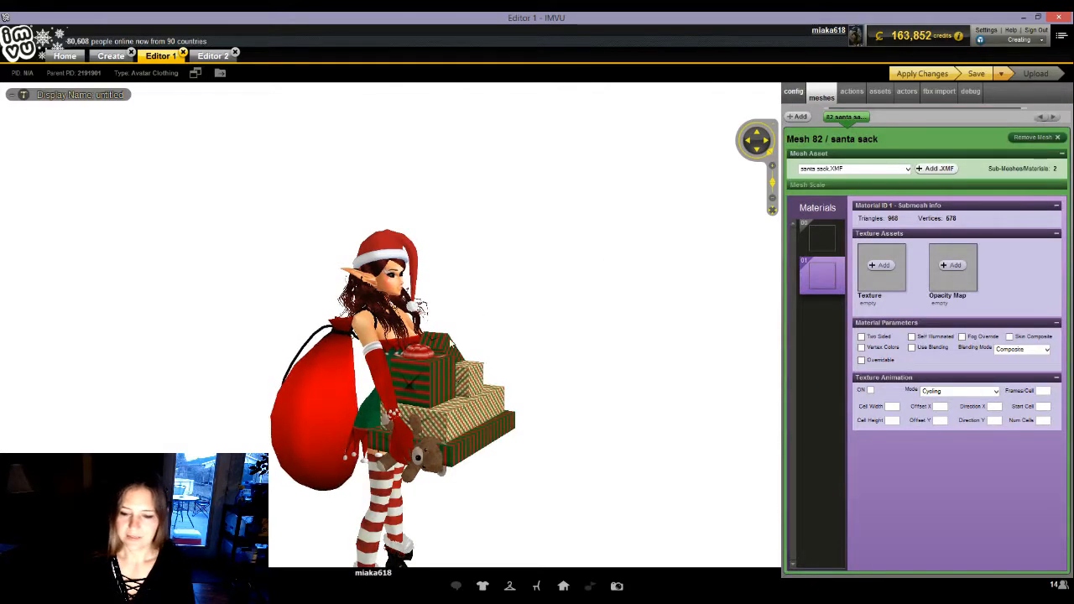
click(909, 94)
click(851, 94)
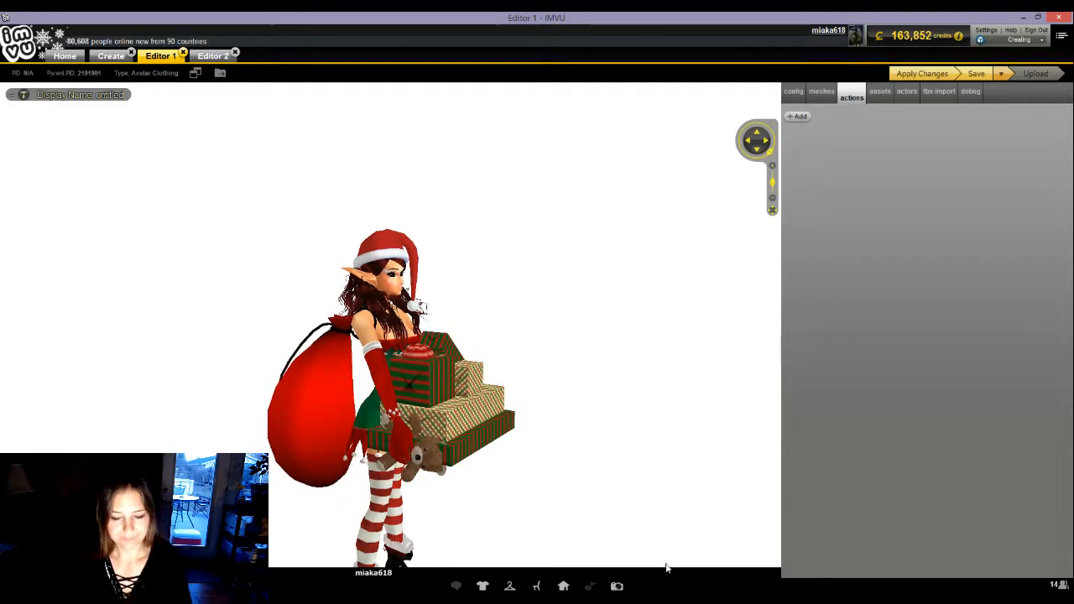
List the items the avatar is wearing and take off the stack of Christmas presents
mouse_move(577, 461)
mouse_down()
mouse_move(613, 431)
mouse_move(516, 439)
mouse_up()
click(383, 439)
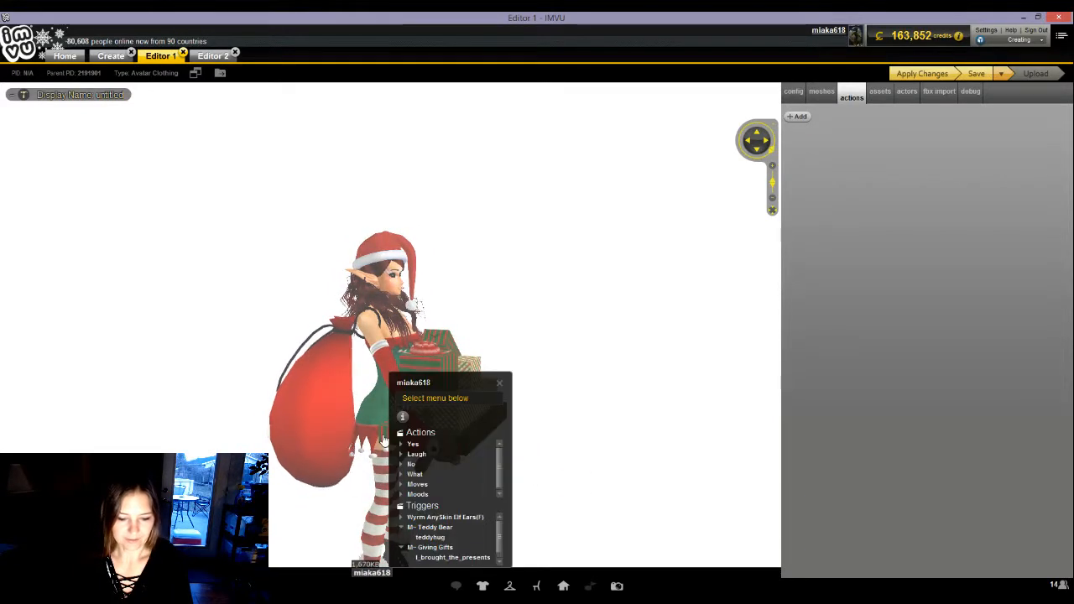
click(483, 586)
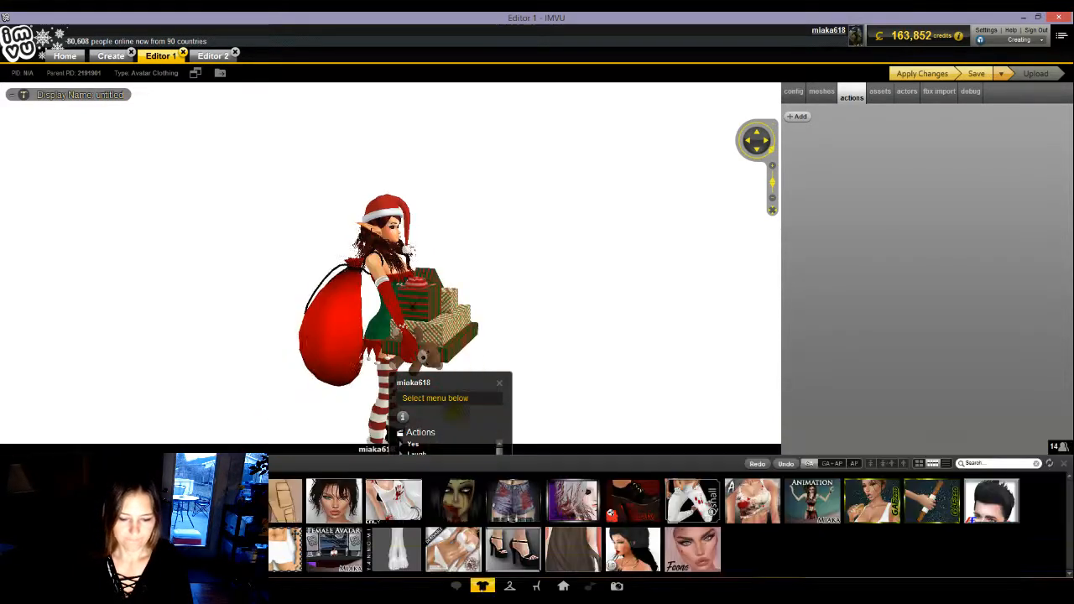
click(67, 495)
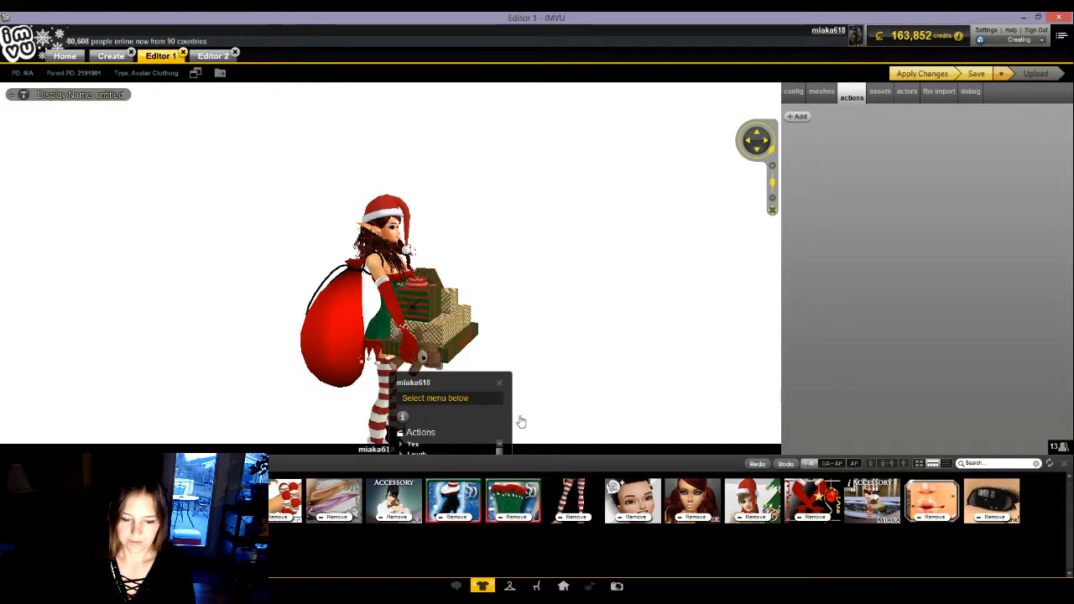
click(499, 383)
scroll(475, 328, up, 3)
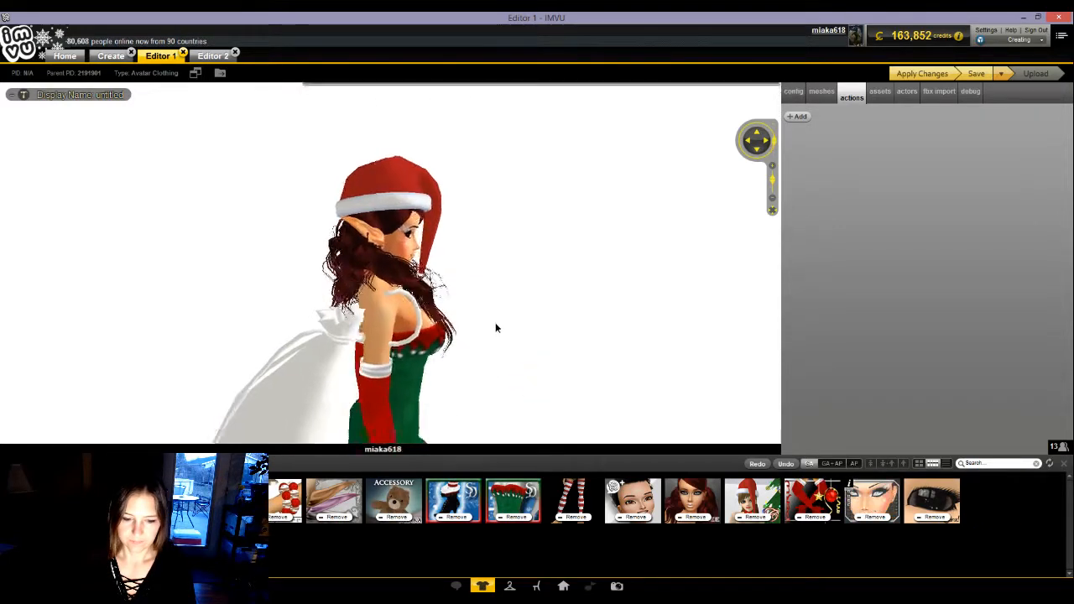
scroll(495, 327, down, 3)
Assign the sack image from the Santa sack folder as the texture of material 1 of the santa sack mesh
click(822, 93)
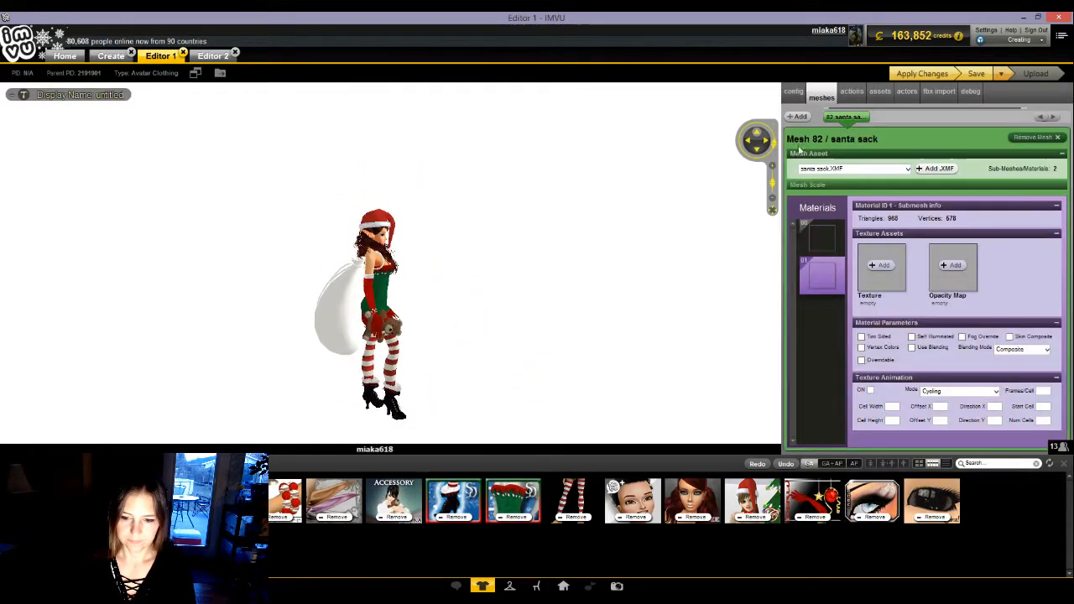
click(881, 266)
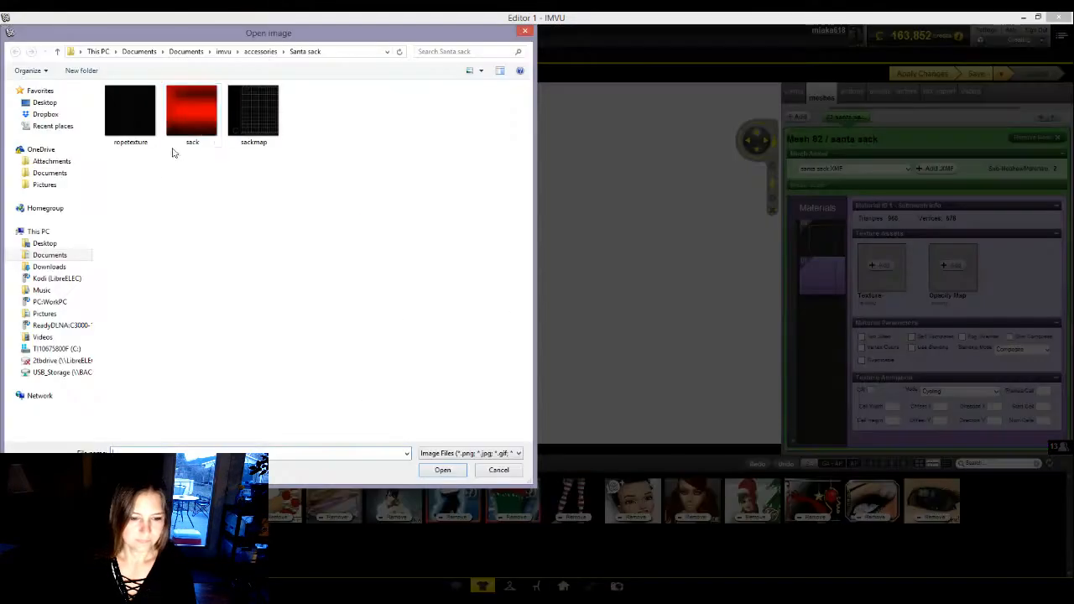
click(190, 118)
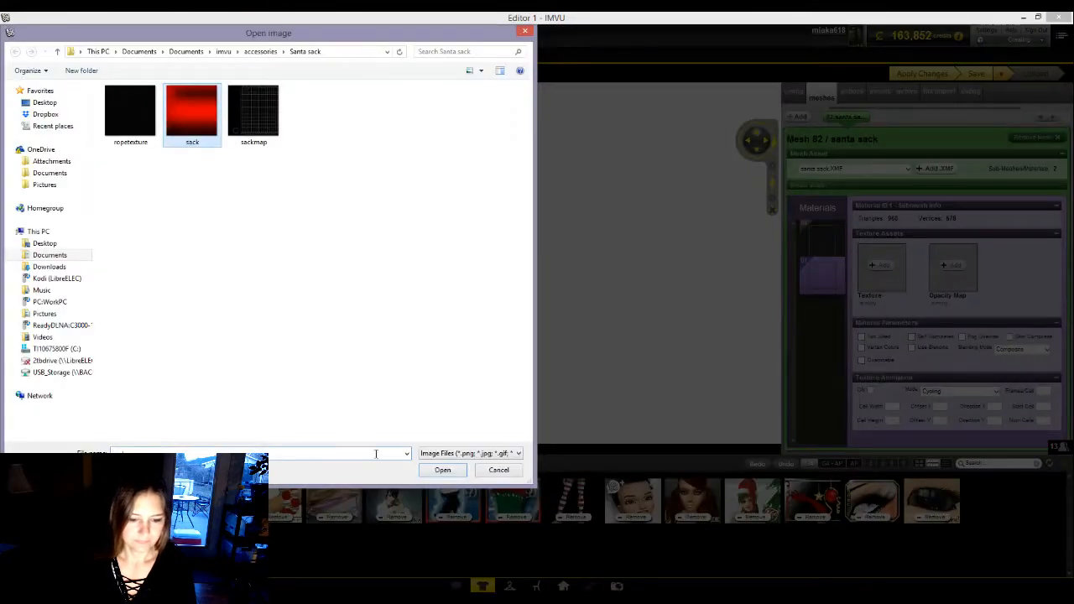
click(442, 470)
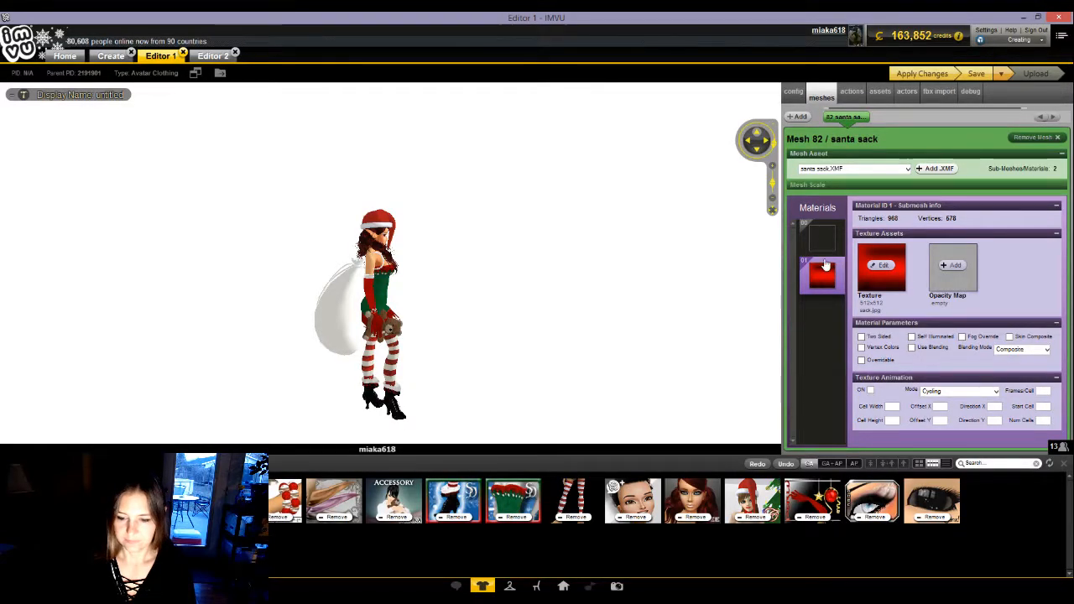
click(825, 265)
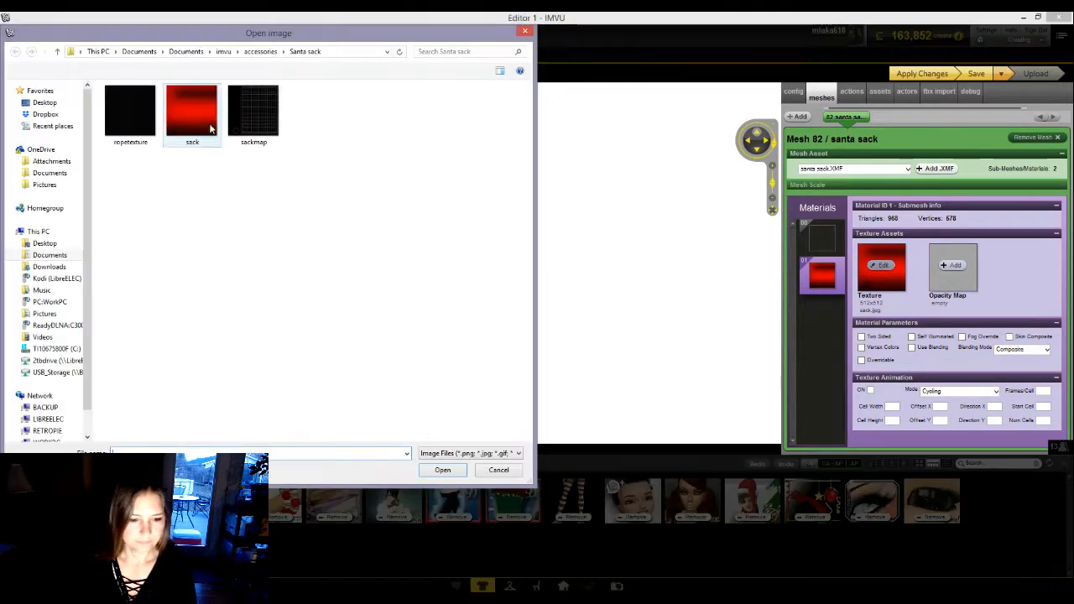
click(445, 473)
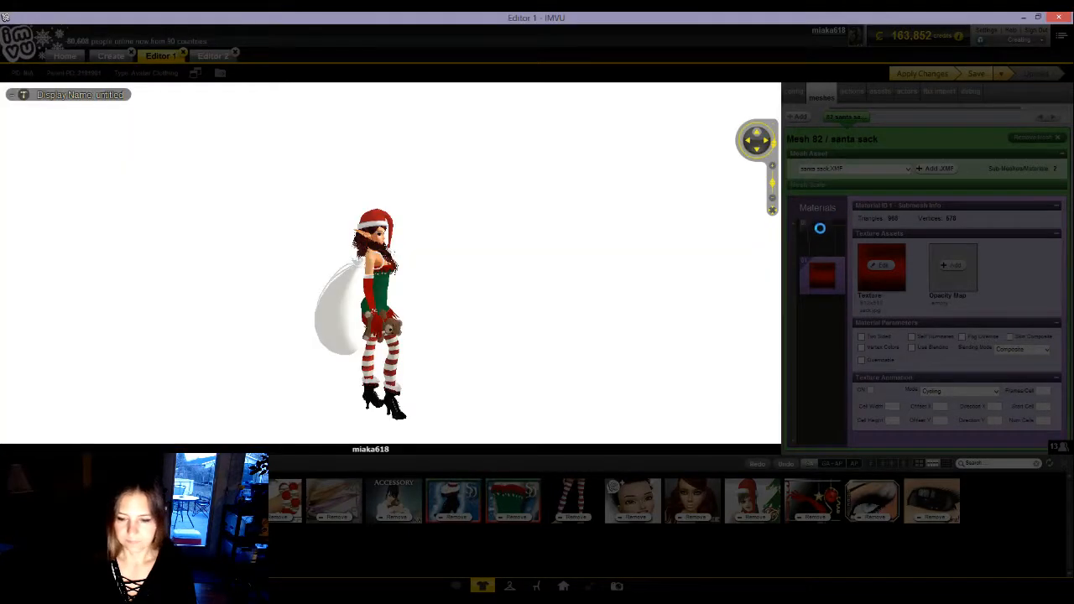
Assign the sack image as the texture of material 0 as well and apply the changes to the avatar
click(825, 244)
click(881, 265)
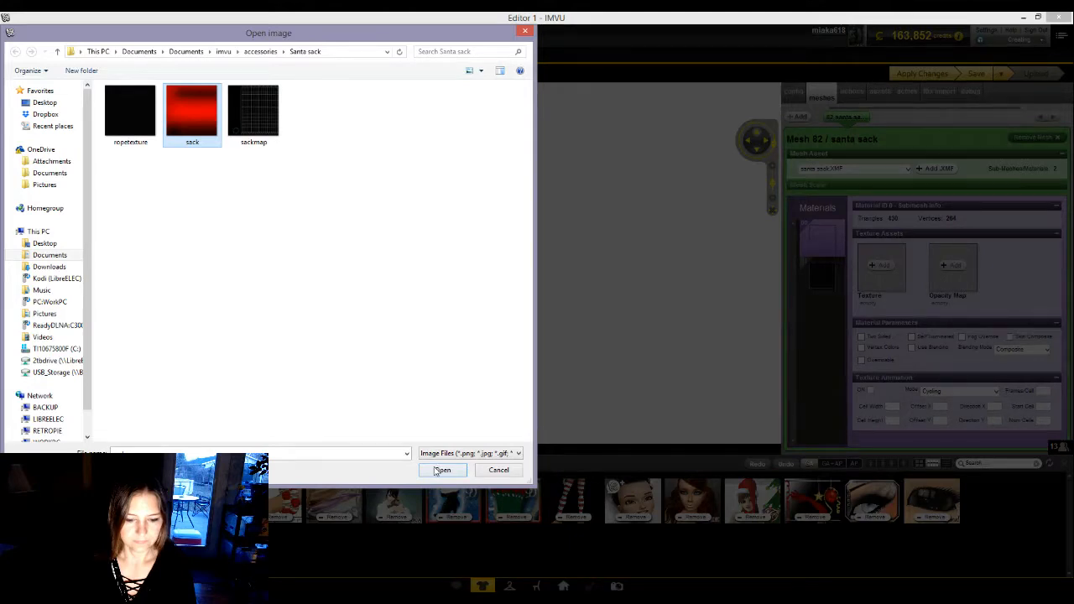
click(442, 471)
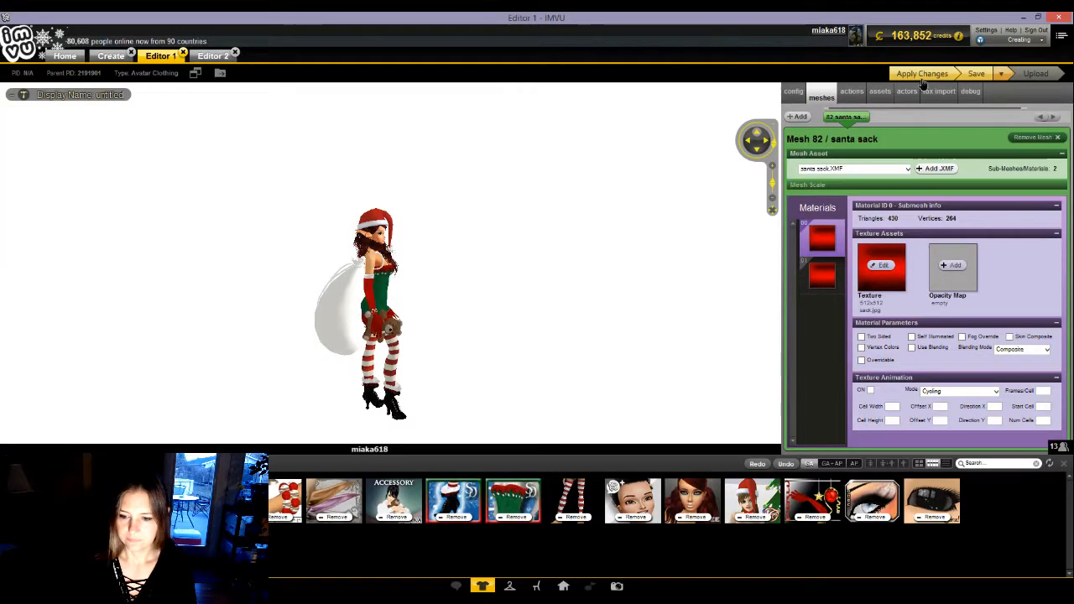
click(922, 76)
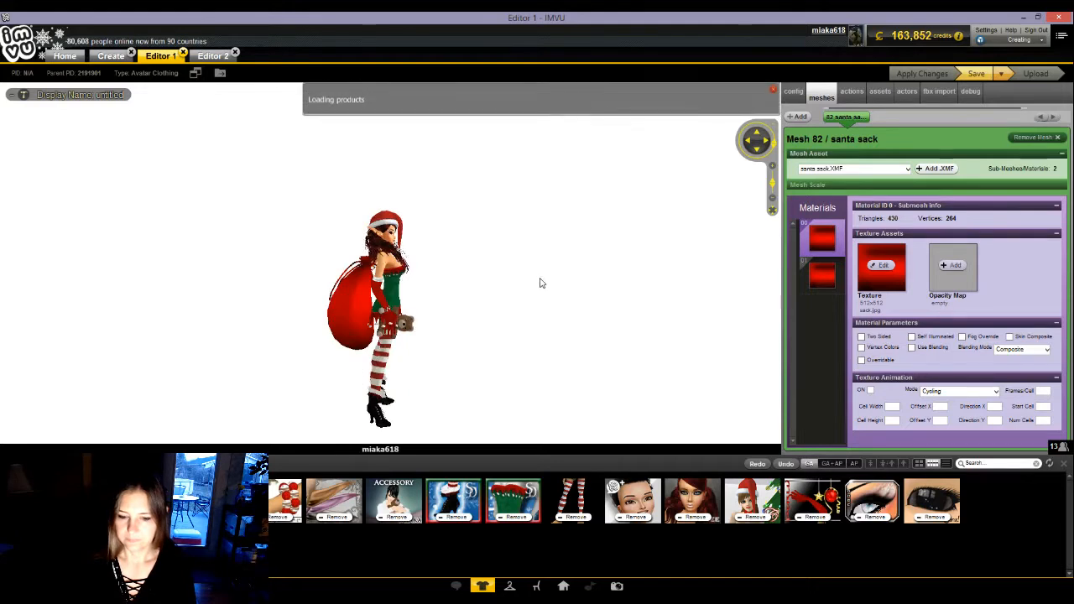
Show the settings of material 1 and inspect the textured sack on the avatar from behind and from the front
click(824, 280)
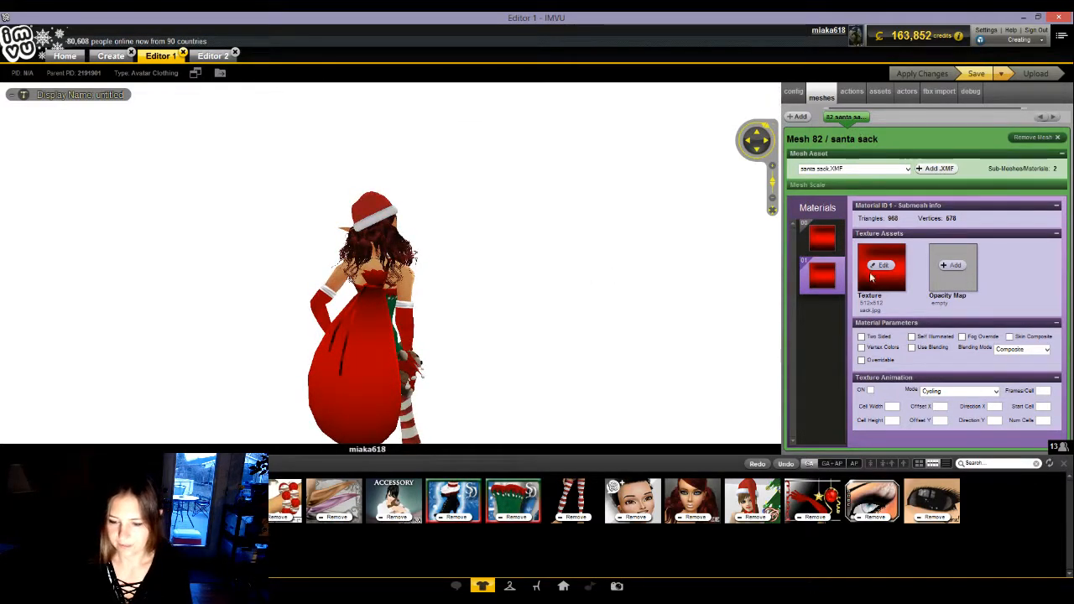
drag(436, 340, 173, 274)
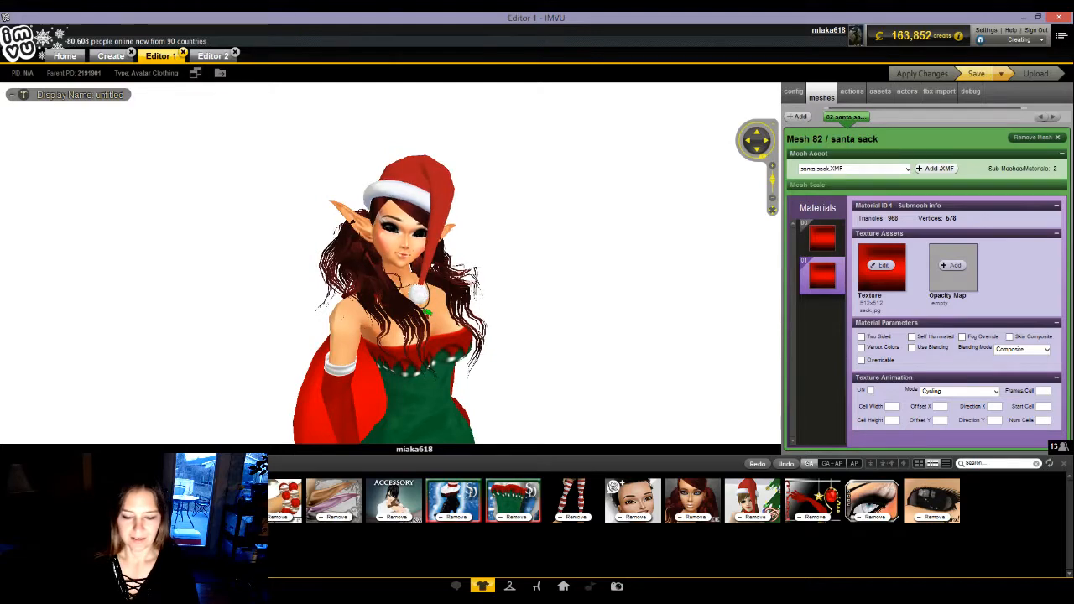
mouse_move(599, 600)
click(599, 545)
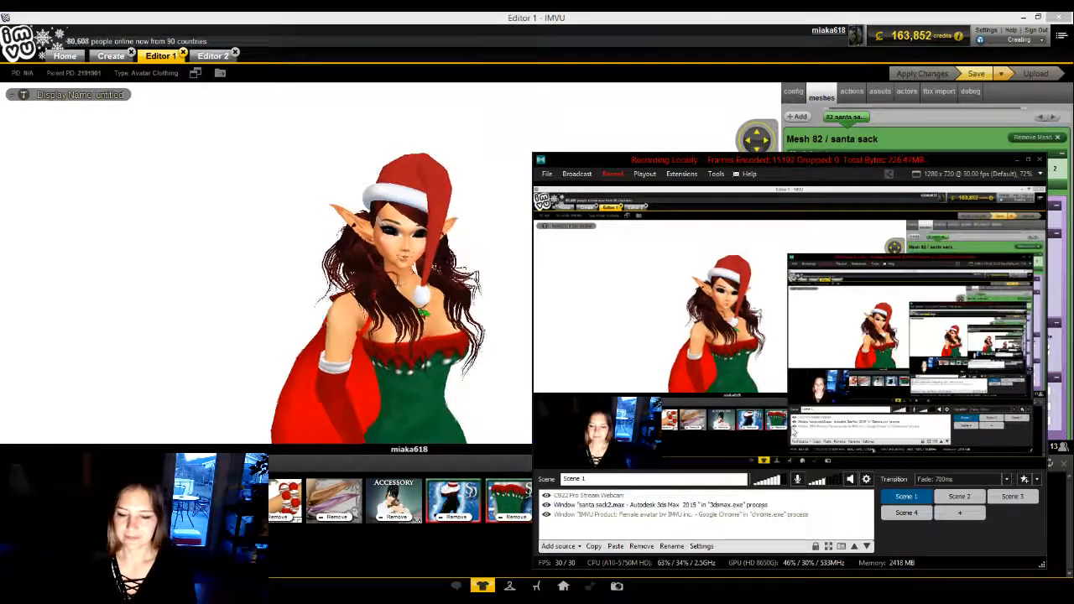